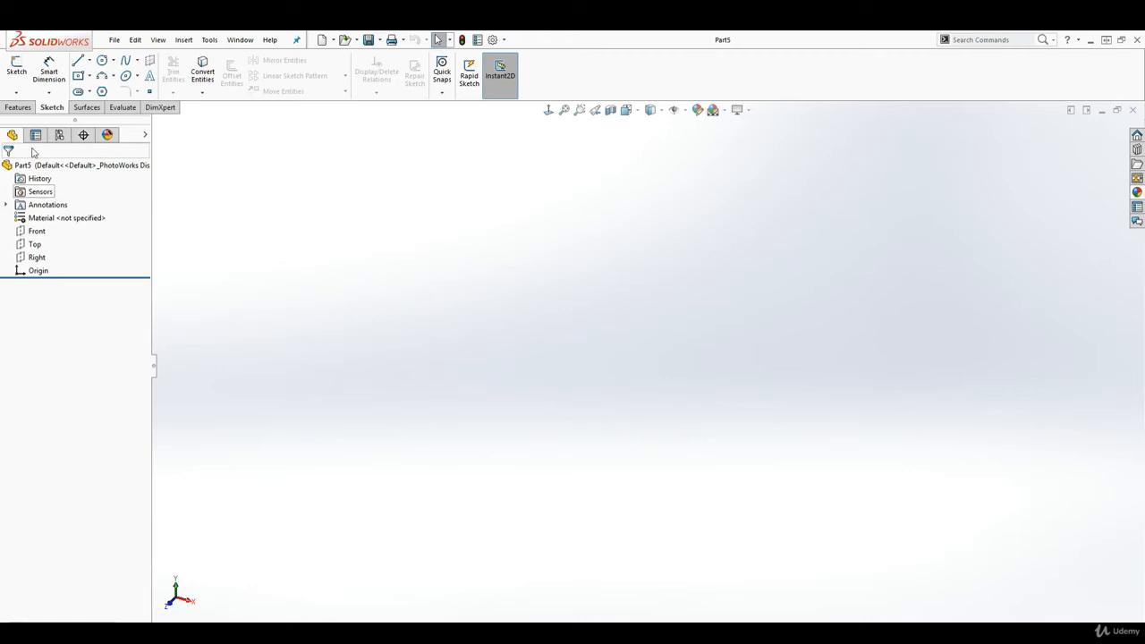
Sketch an open chain of four connected lines on the Front plane, starting at the origin.
left_click(16, 67)
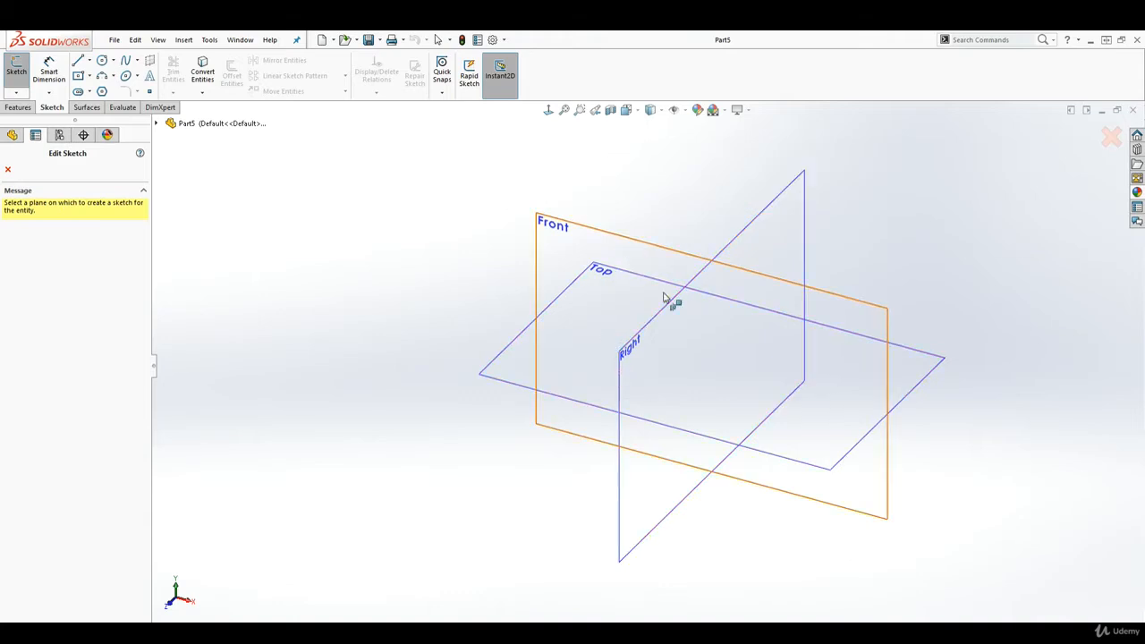
left_click(156, 123)
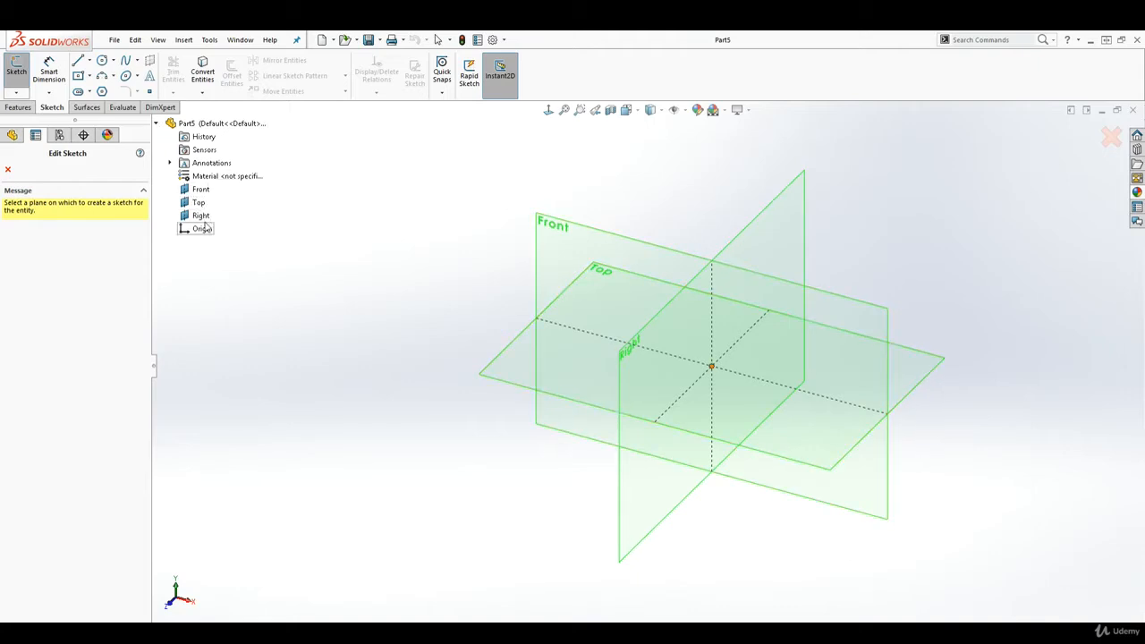
left_click(549, 230)
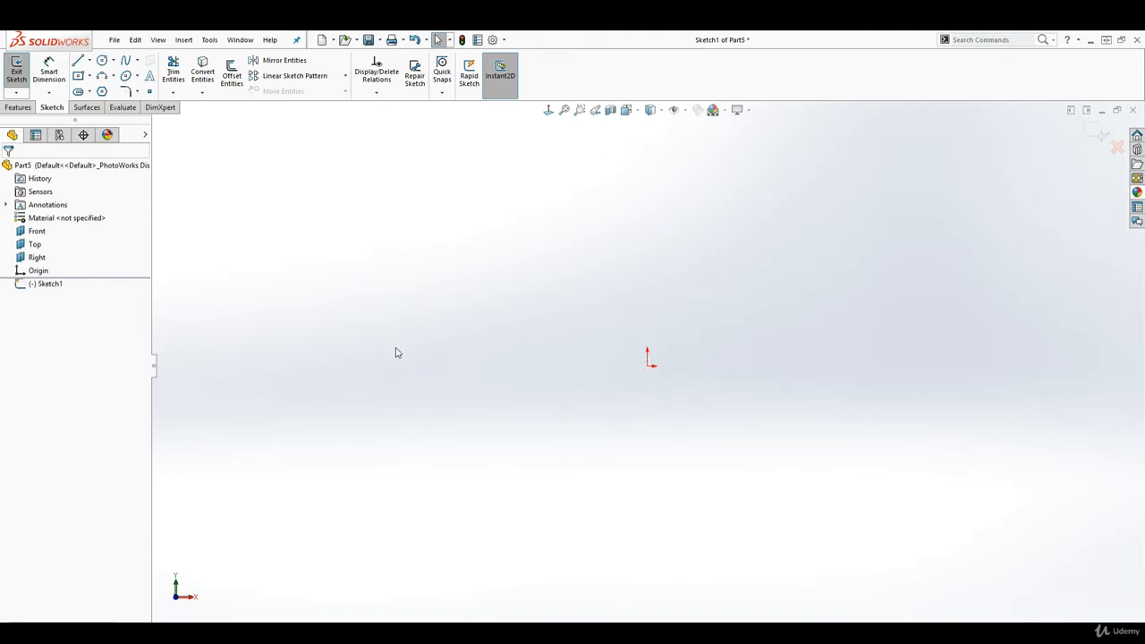
left_click(77, 60)
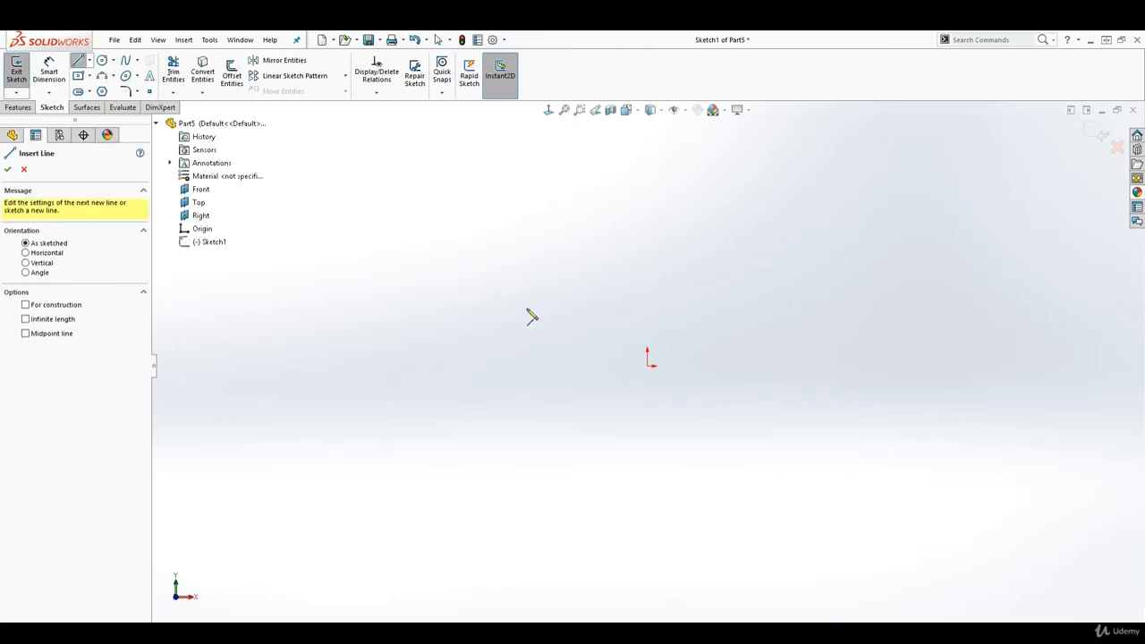
left_click(647, 366)
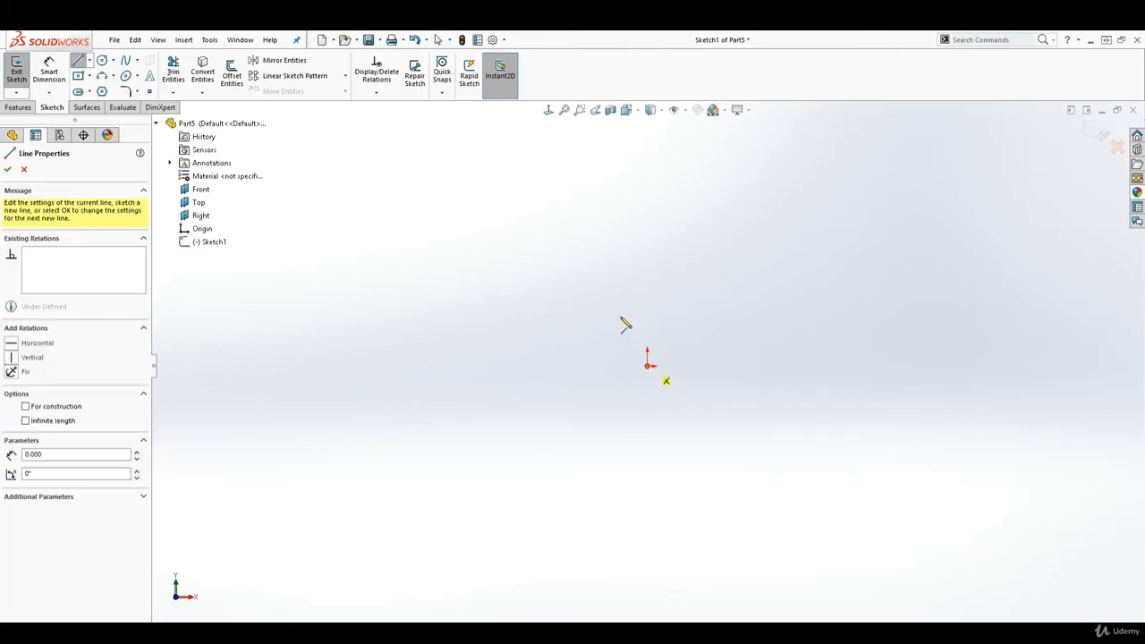
left_click(605, 253)
left_click(739, 233)
left_click(803, 322)
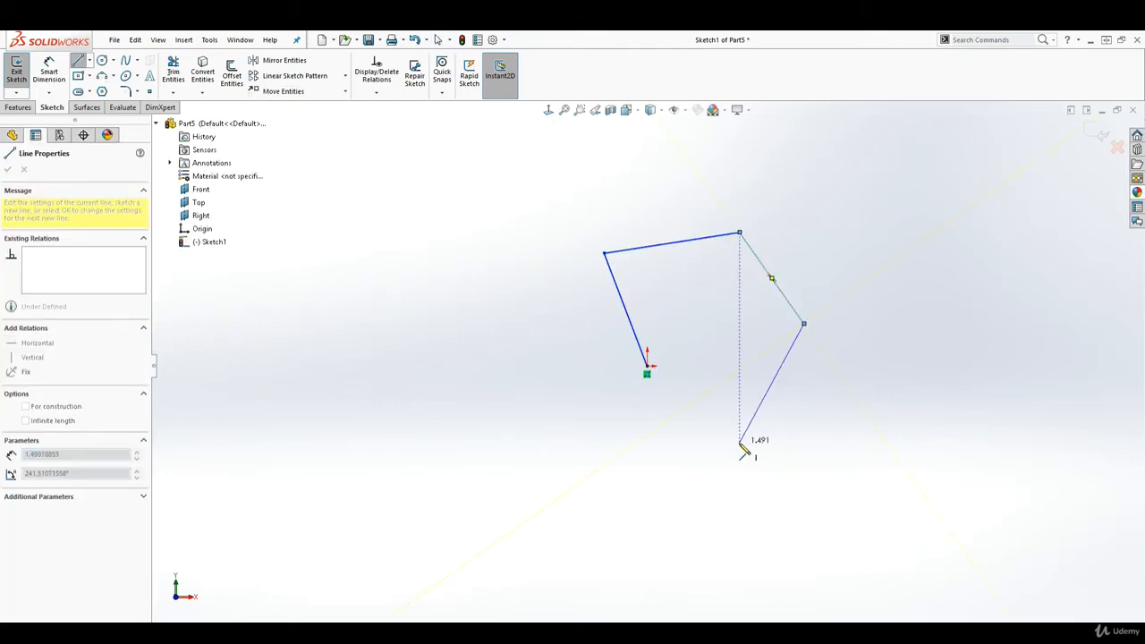
left_click(739, 442)
right_click(650, 374)
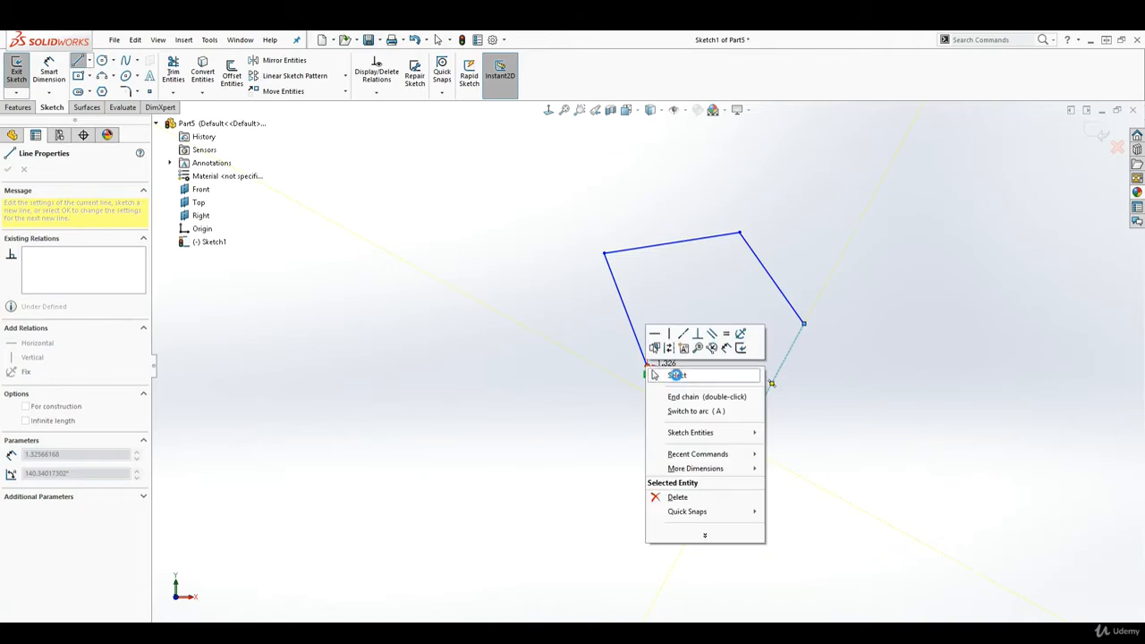
left_click(654, 375)
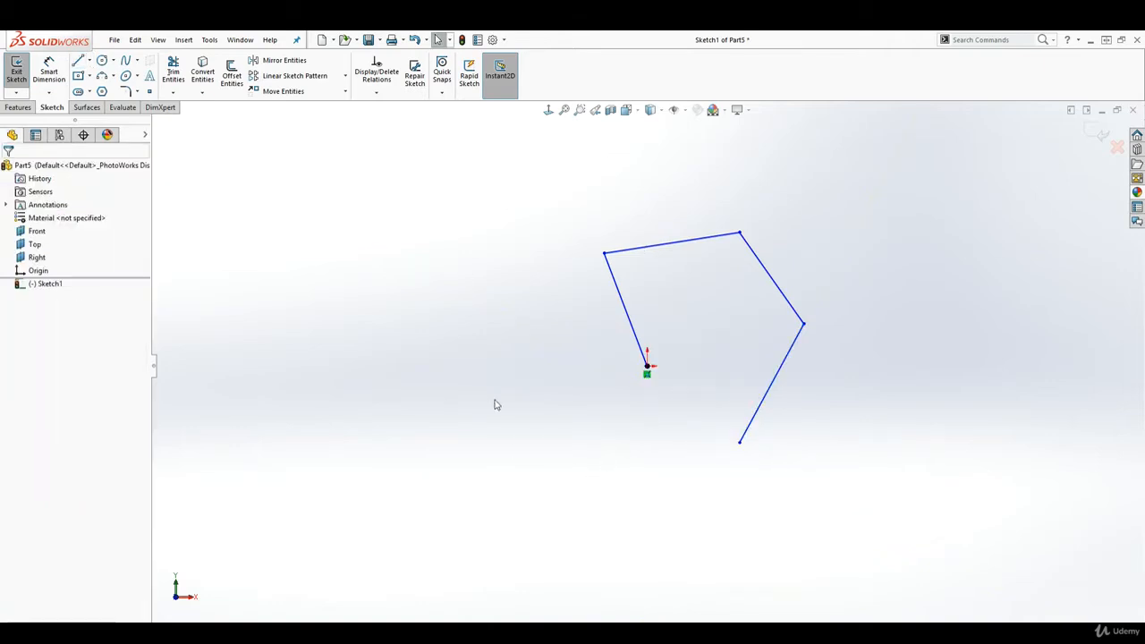
Discard the line-chain sketch and exit sketch editing.
left_click(1117, 150)
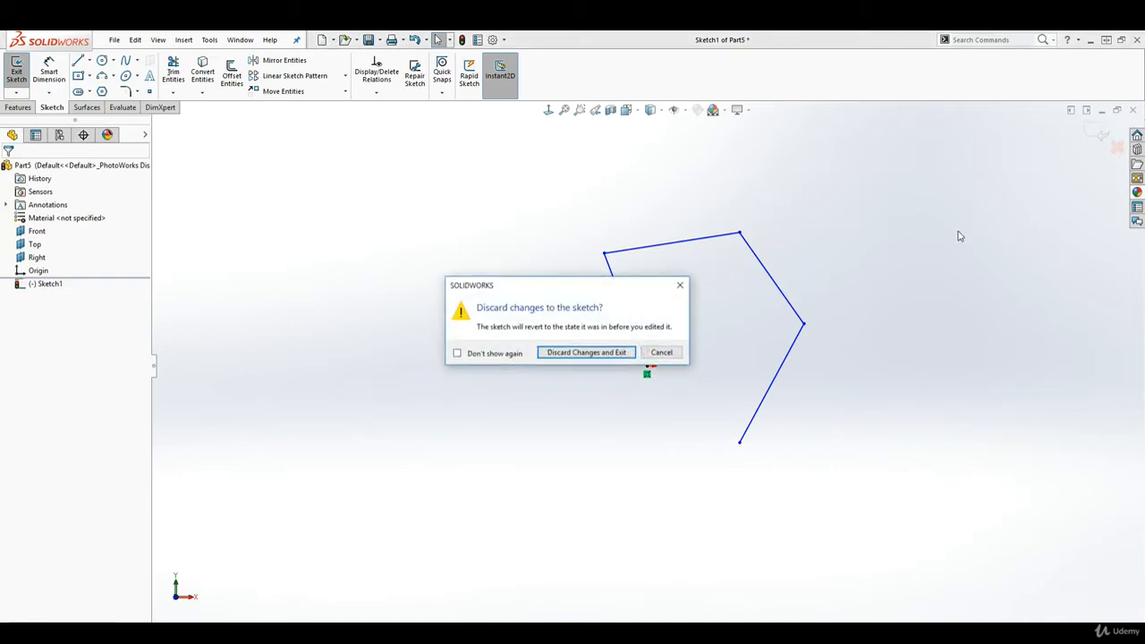
left_click(567, 351)
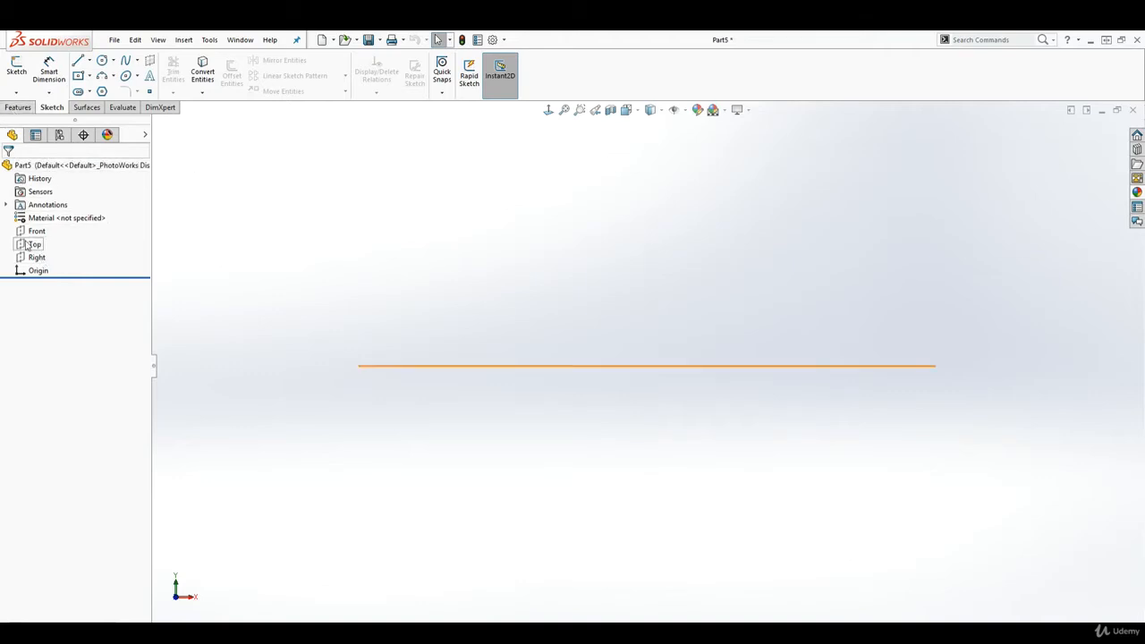
Start a reference plane using the Front plane as its first reference.
left_click(22, 109)
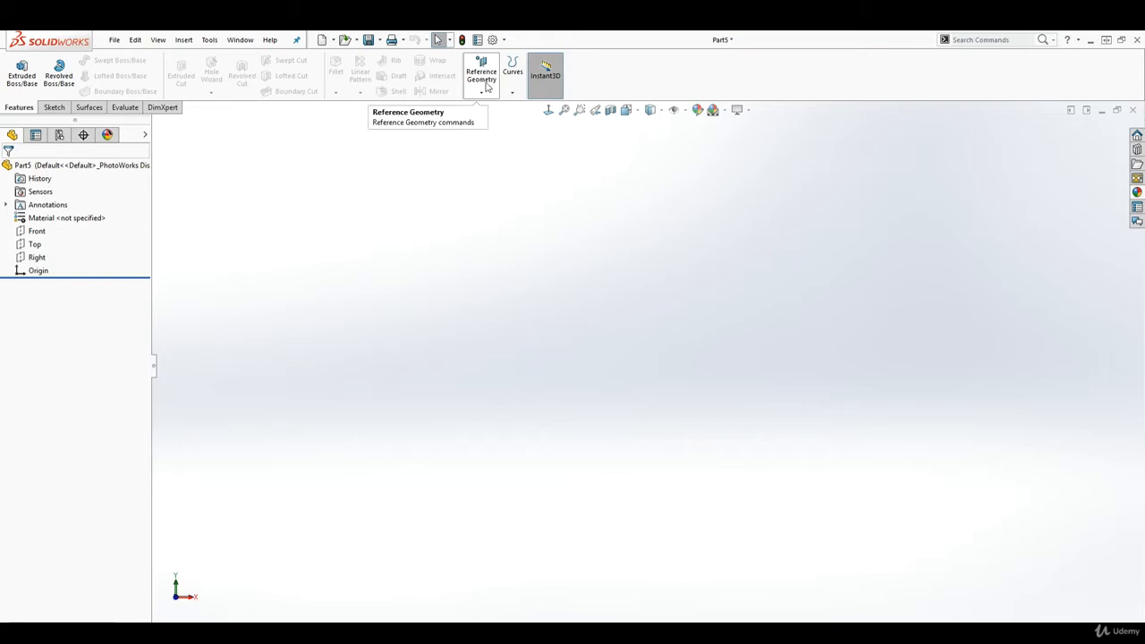
left_click(481, 92)
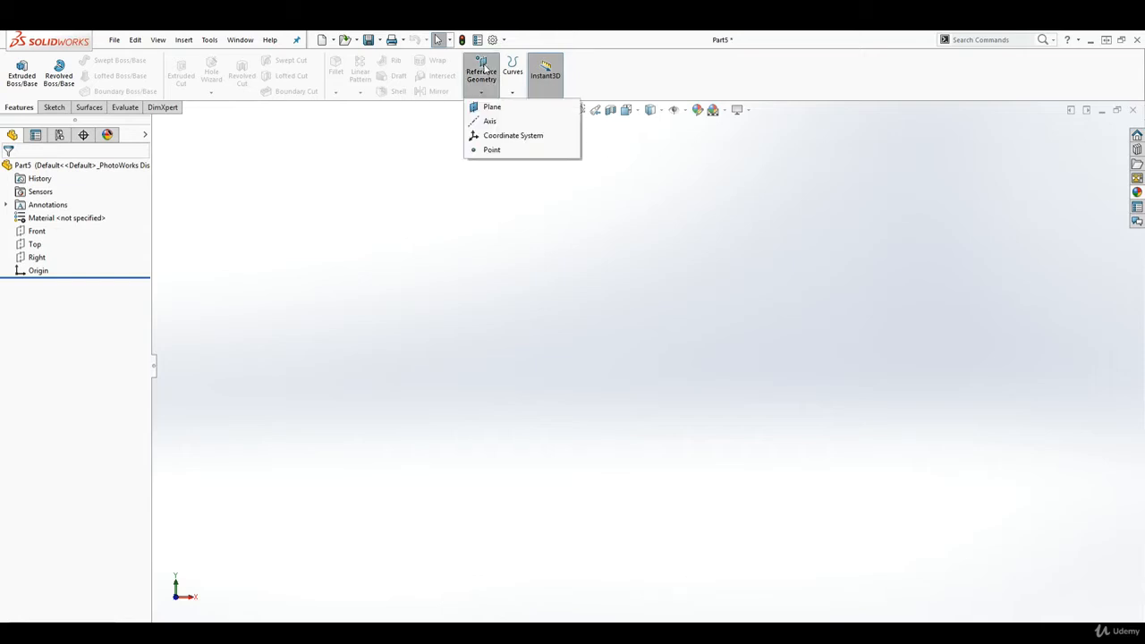
left_click(491, 109)
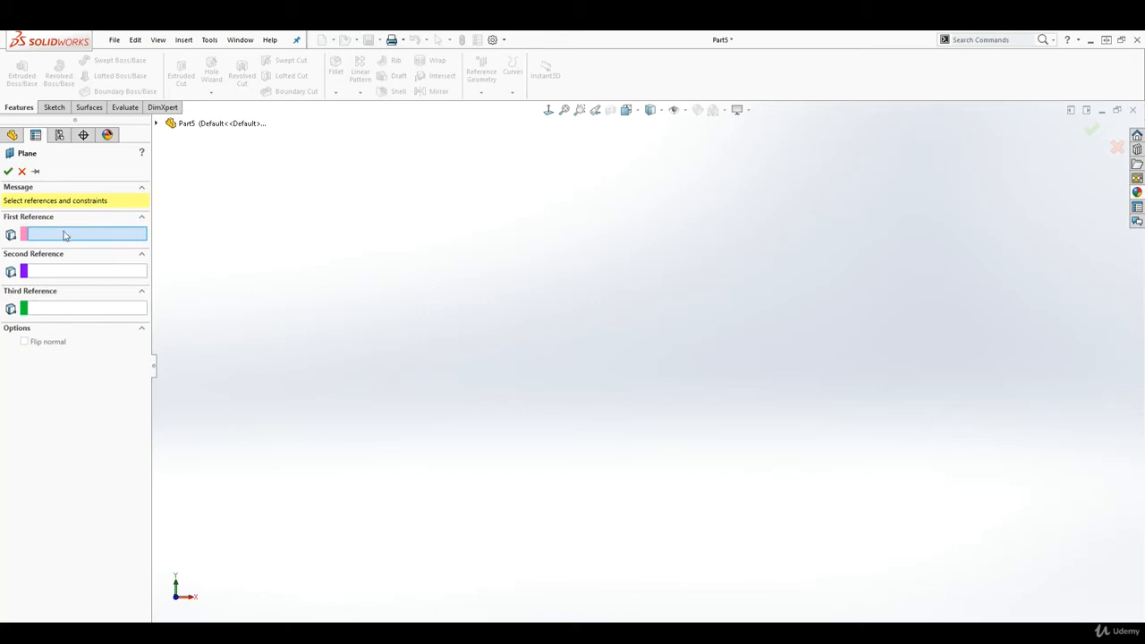
left_click(157, 124)
left_click(200, 189)
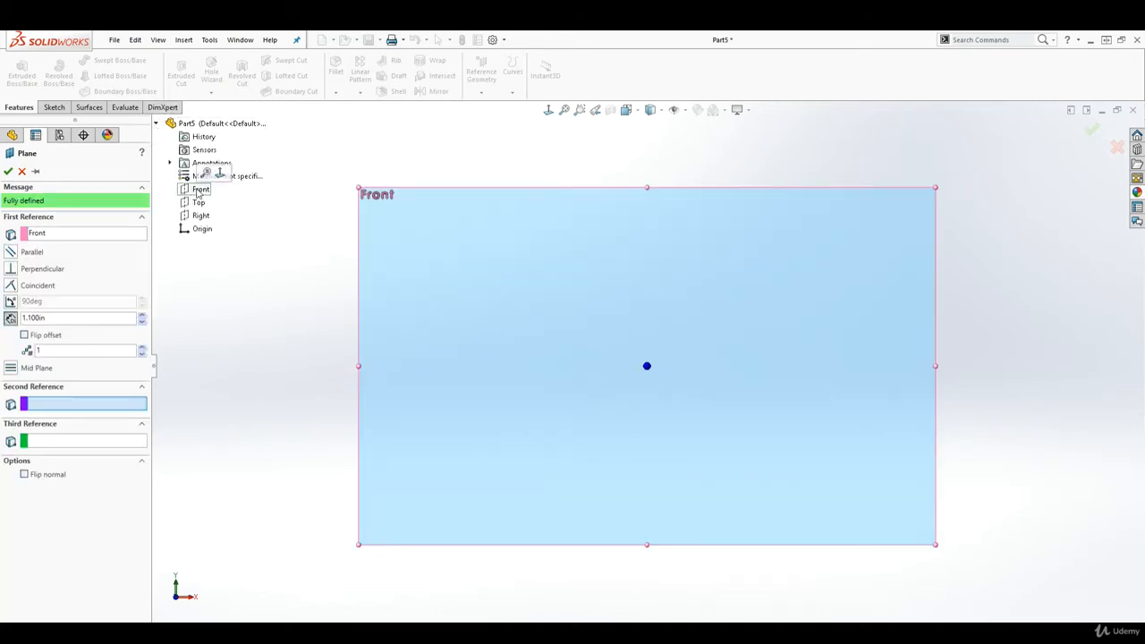
Try different offset distances for the new plane from the Front plane, ending at 1.000 in.
middle_click_drag(743, 402, 662, 458)
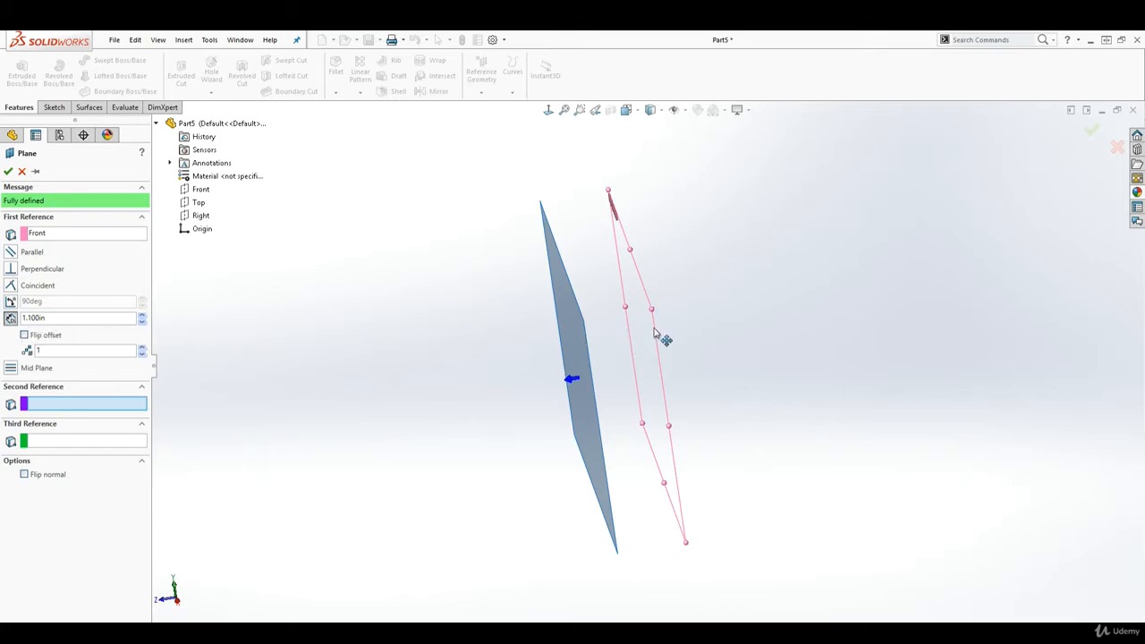
left_click(142, 316)
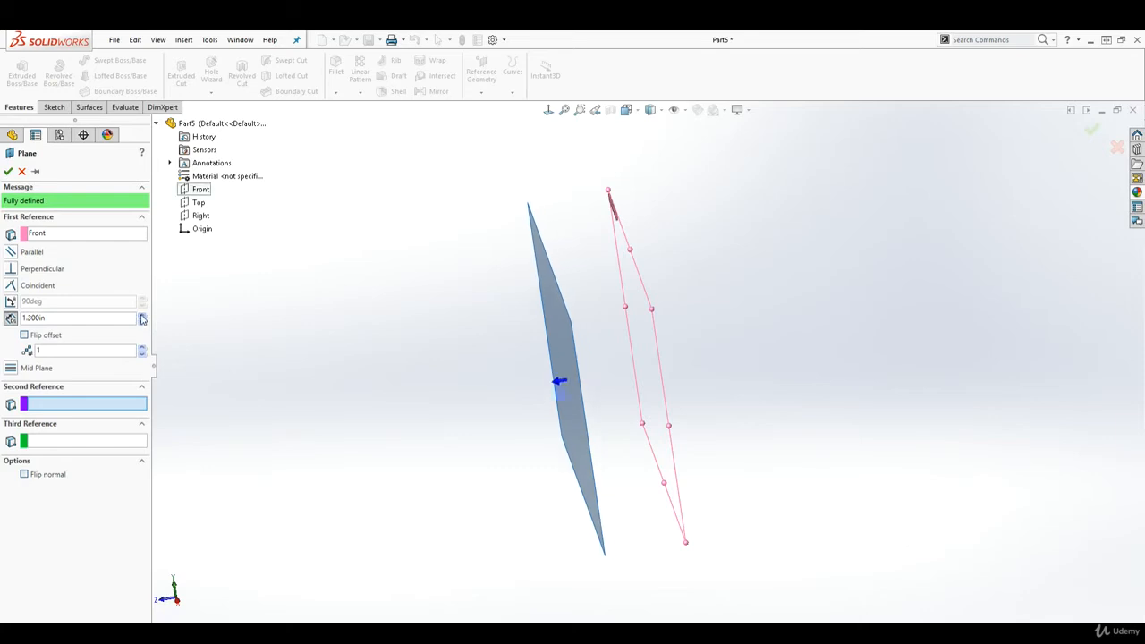
left_click(141, 323)
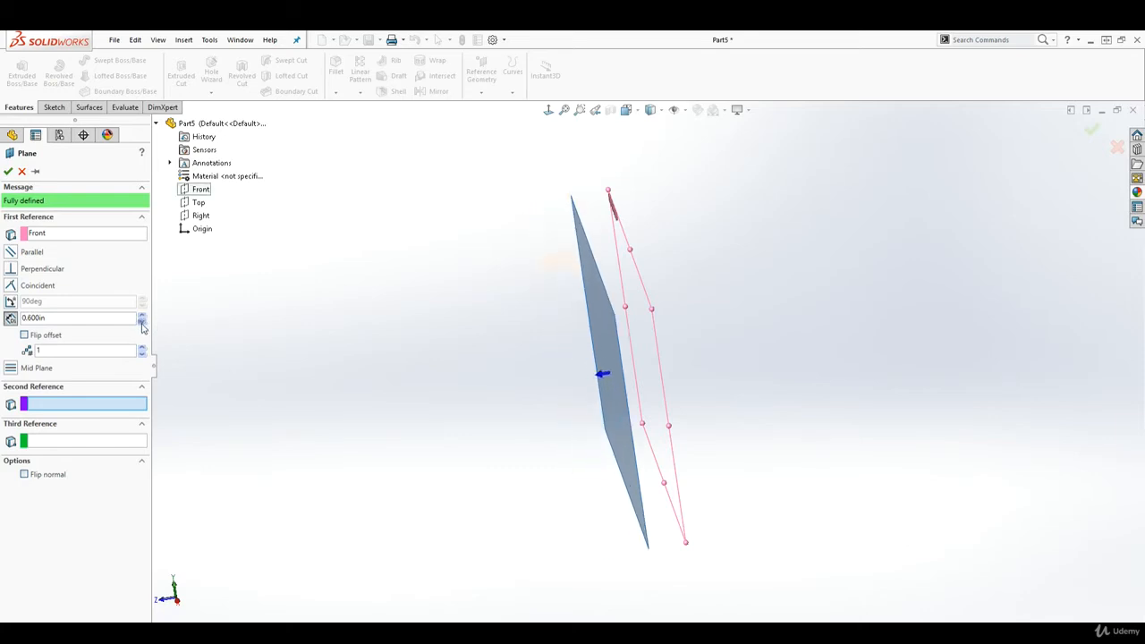
left_click(143, 315)
left_click(141, 315)
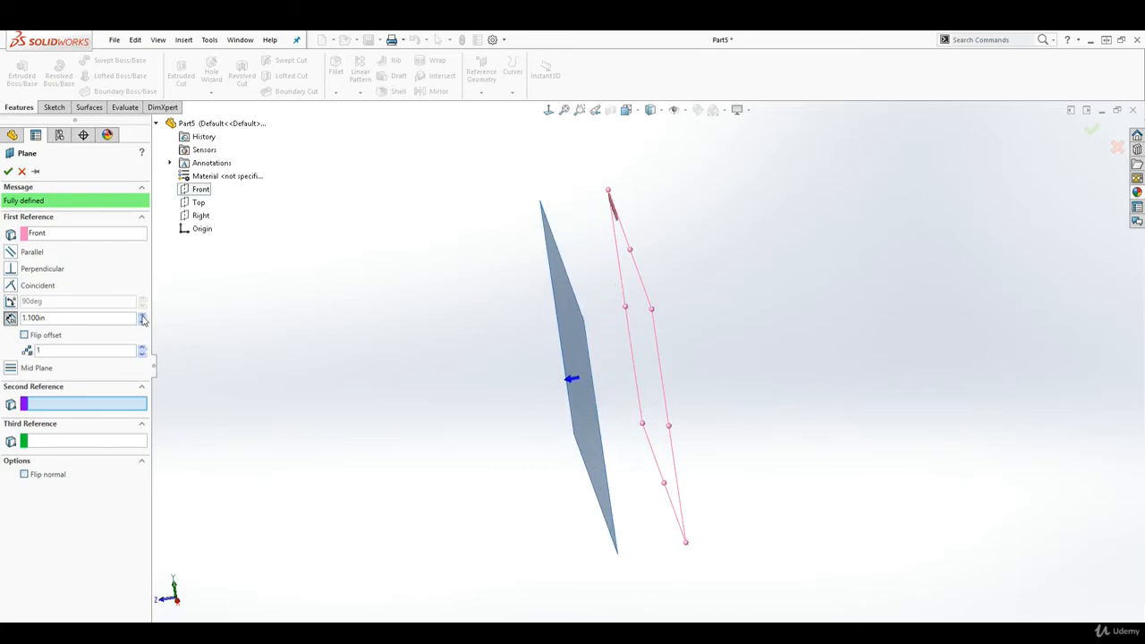
left_click(141, 323)
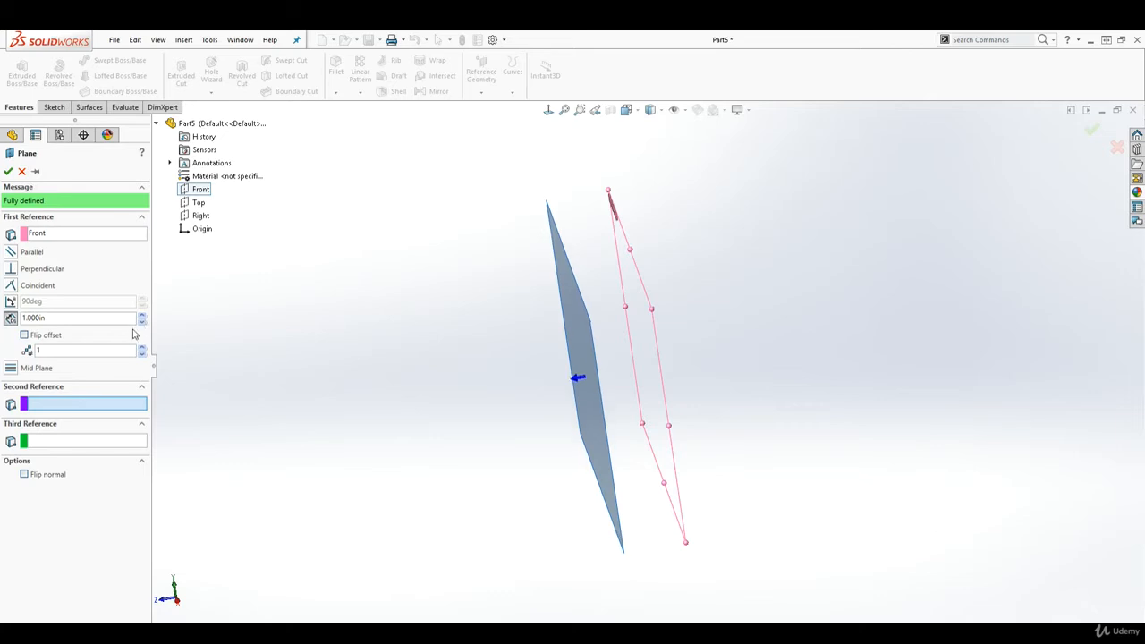
Try the plane offset on the flipped side at 1.400 in, and restore the original offset direction.
left_click(24, 334)
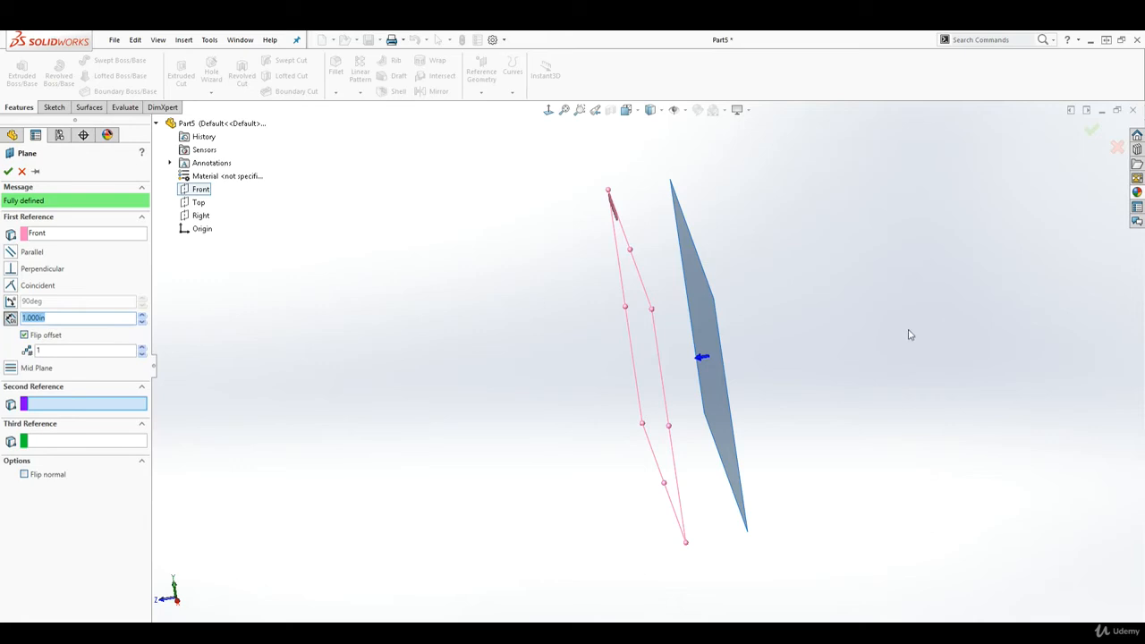
left_click(143, 324)
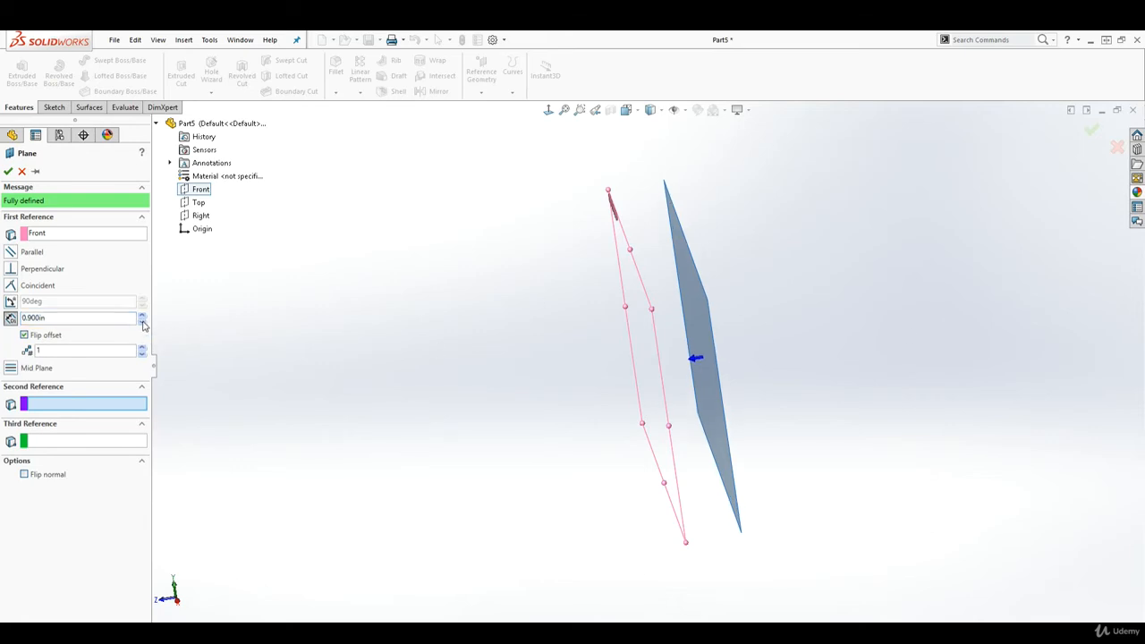
left_click(142, 316)
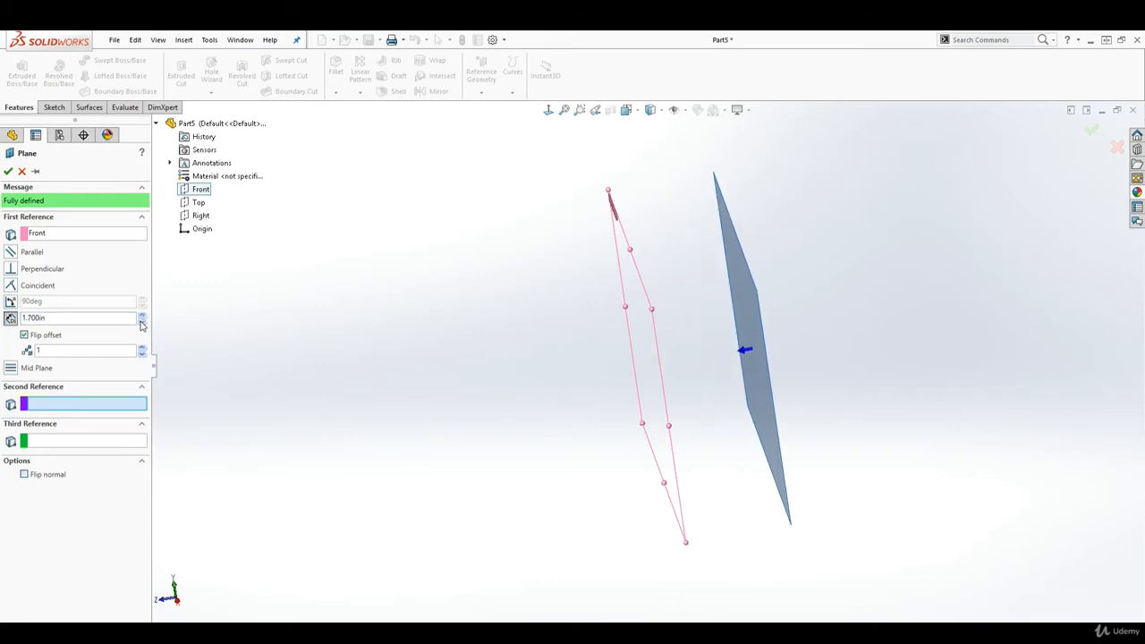
left_click(141, 322)
left_click(141, 323)
left_click(141, 323)
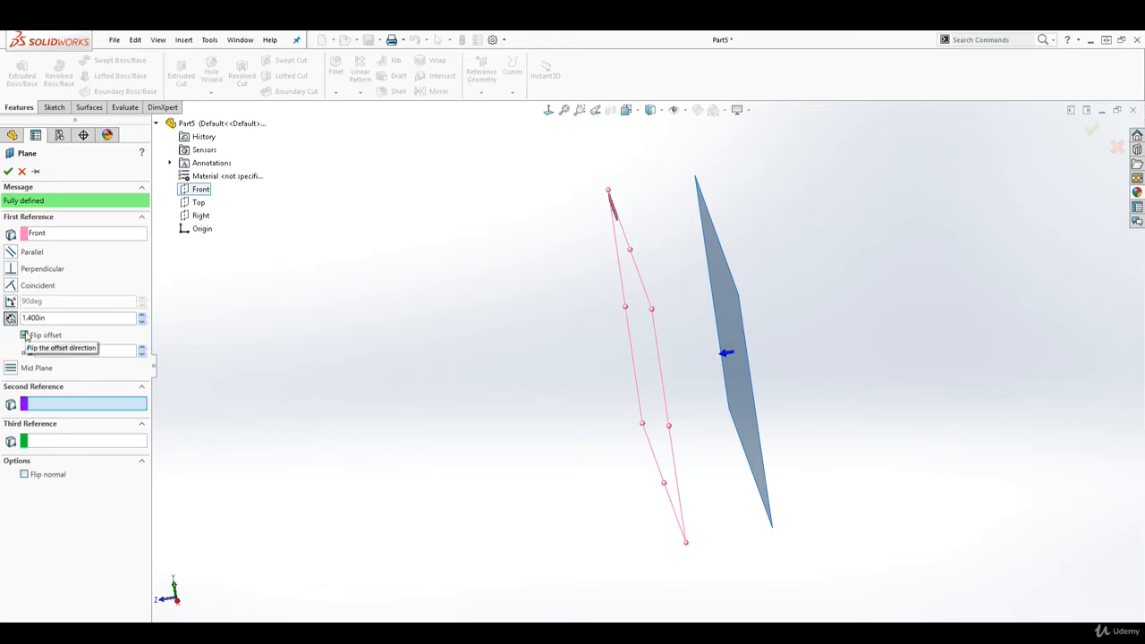
left_click(25, 335)
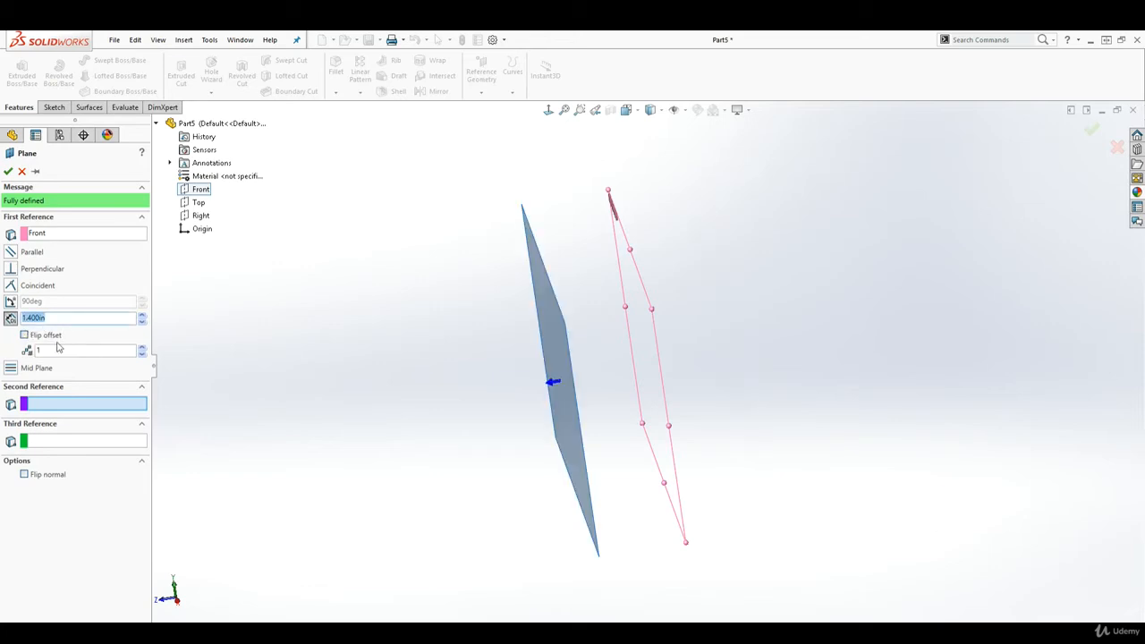
Increase the number of offset planes to create to 6.
left_click(142, 348)
left_click(142, 348)
left_click(142, 348)
left_click(142, 348)
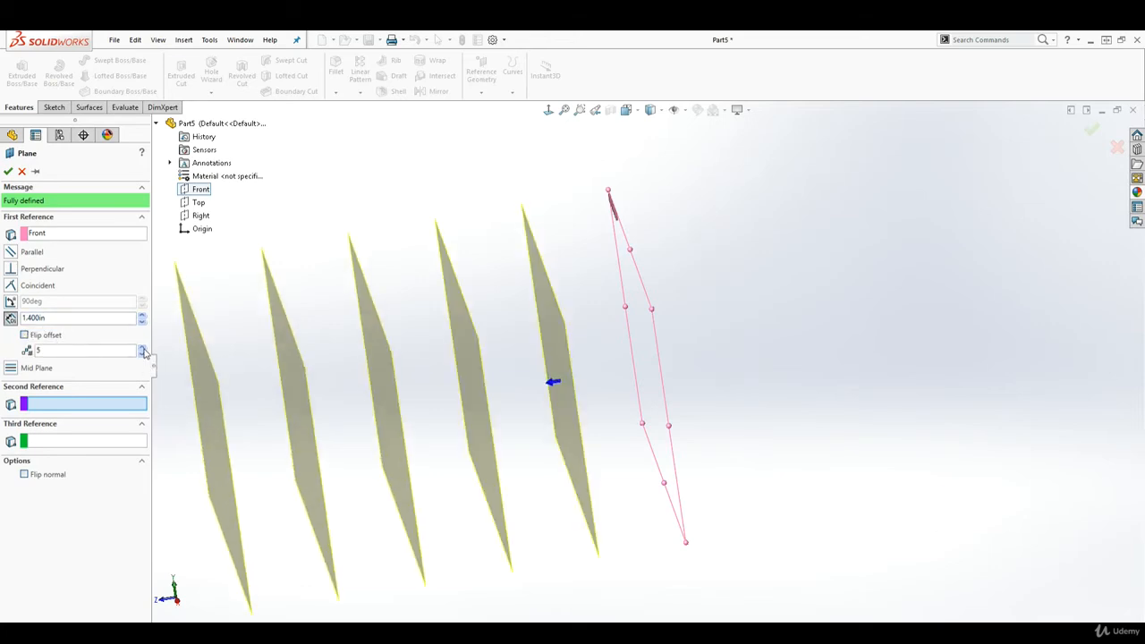
left_click(142, 348)
key("z")
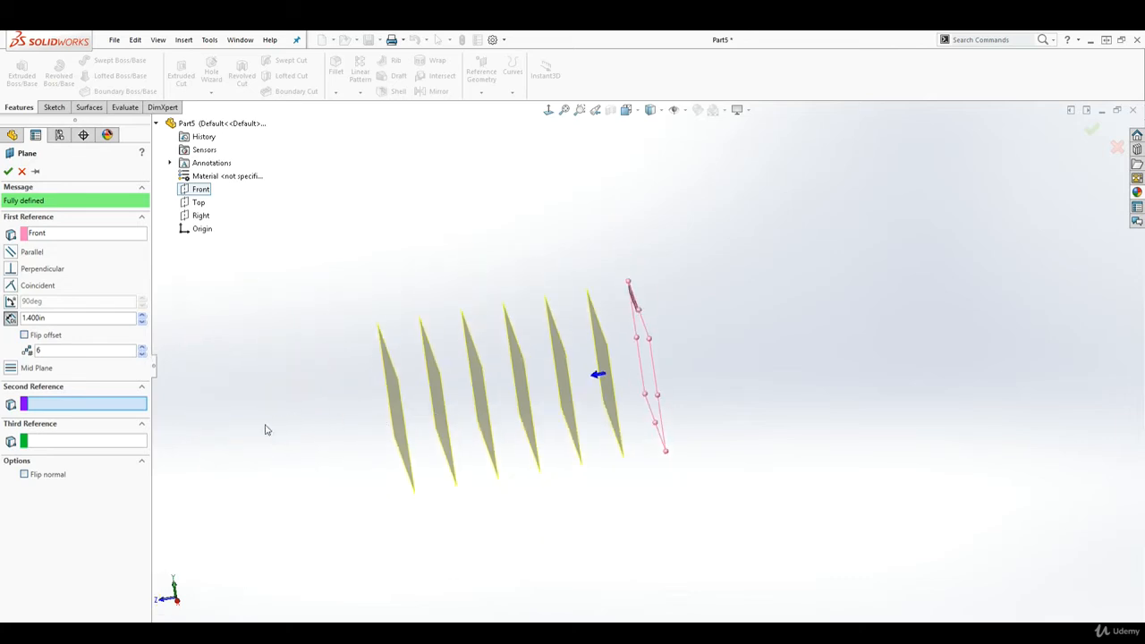
Set the offset distance between the planes to 1.5 in and create them.
double_click(78, 317)
type("1.5")
key("Return")
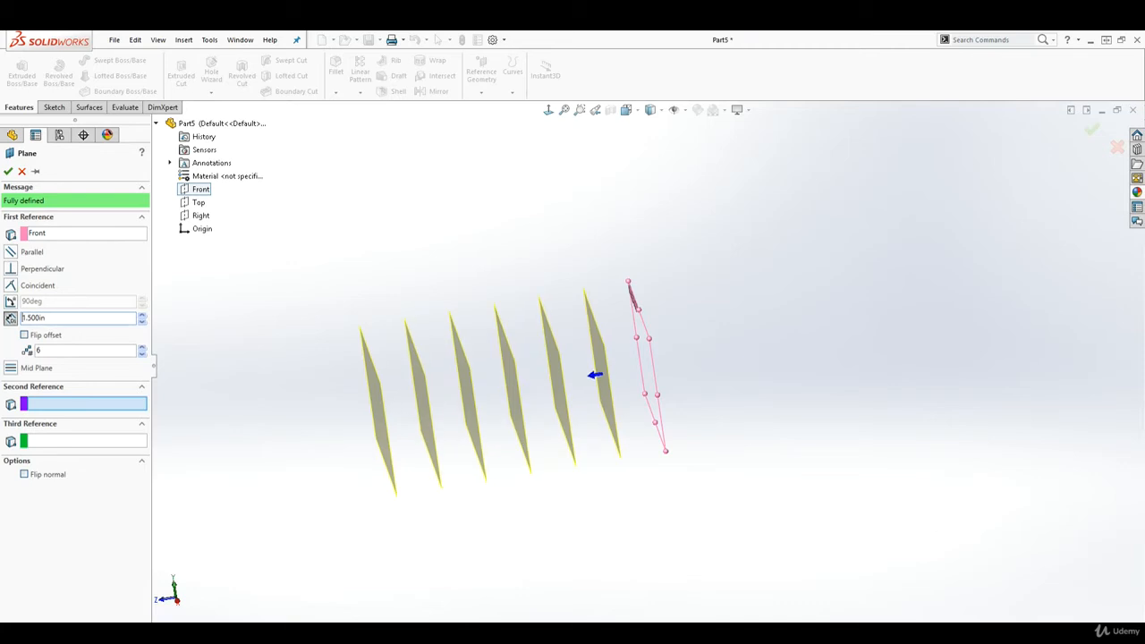
left_click(9, 172)
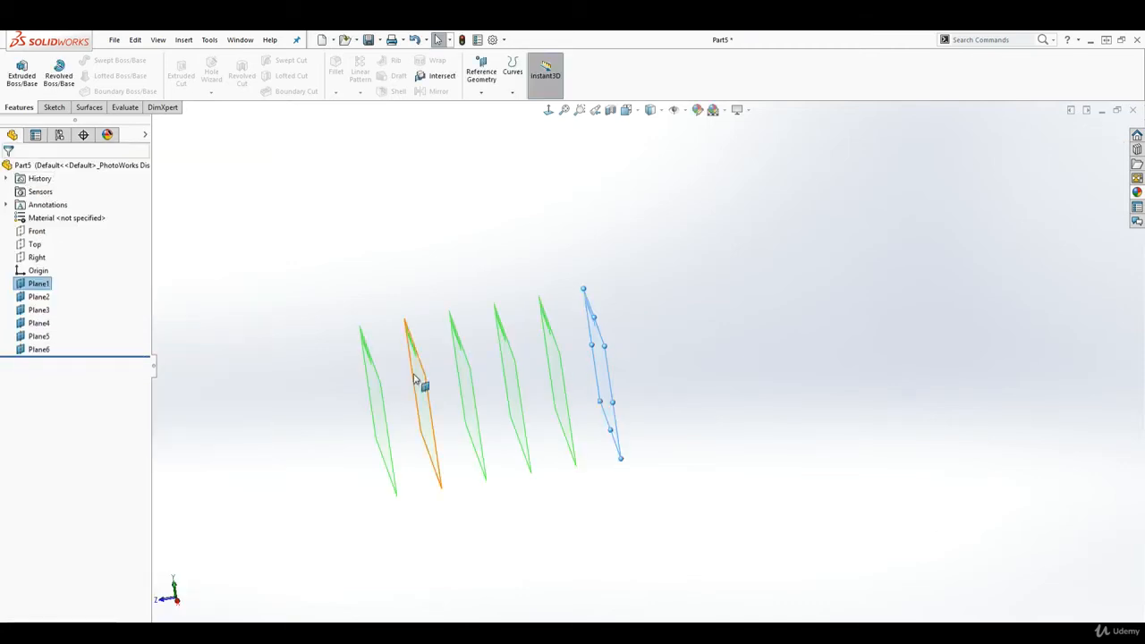
Open a new sketch on the Front plane.
middle_click_drag(452, 391, 468, 417)
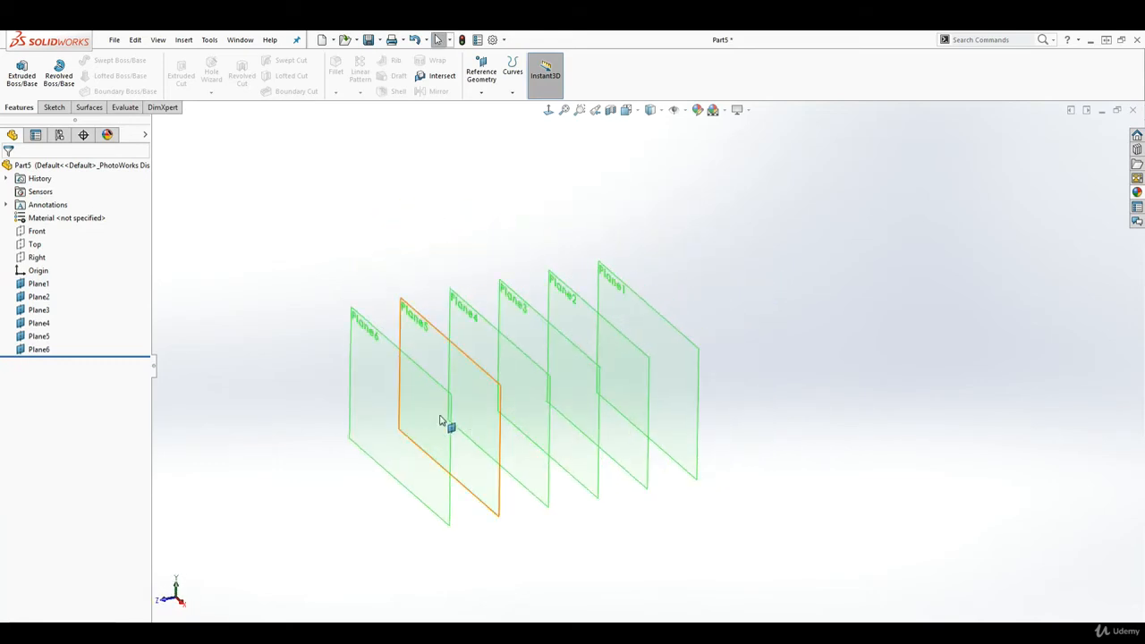
left_click(36, 232)
left_click(51, 107)
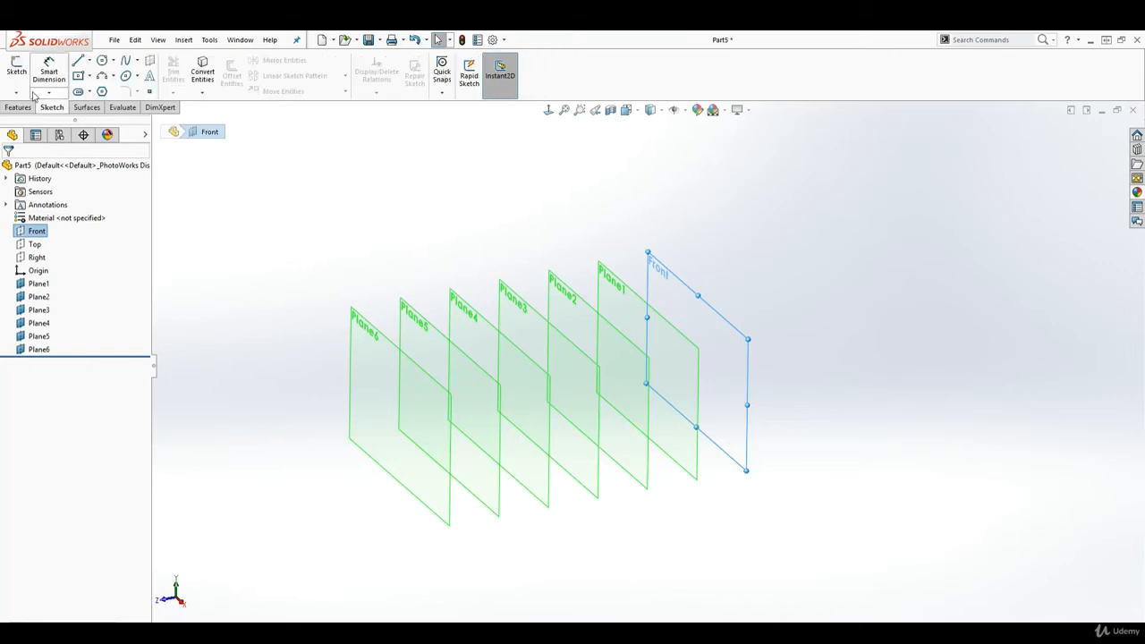
left_click(16, 68)
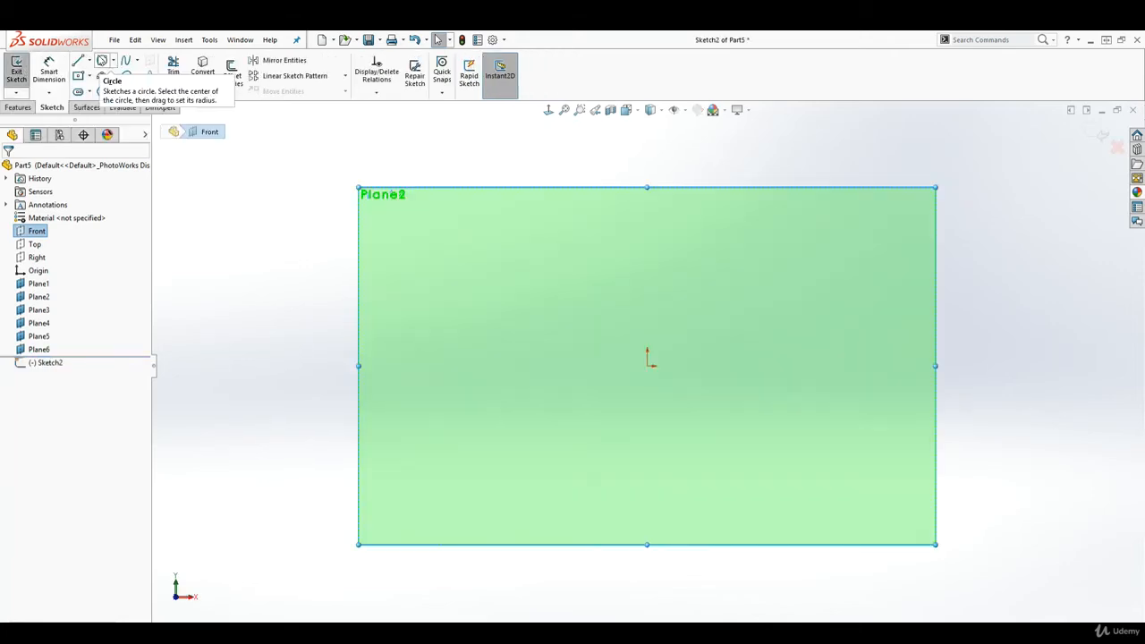
Sketch a horizontal midpoint line centred on the origin, ending just inside the plane's outline, and exit the sketch.
left_click(78, 60)
key("Escape")
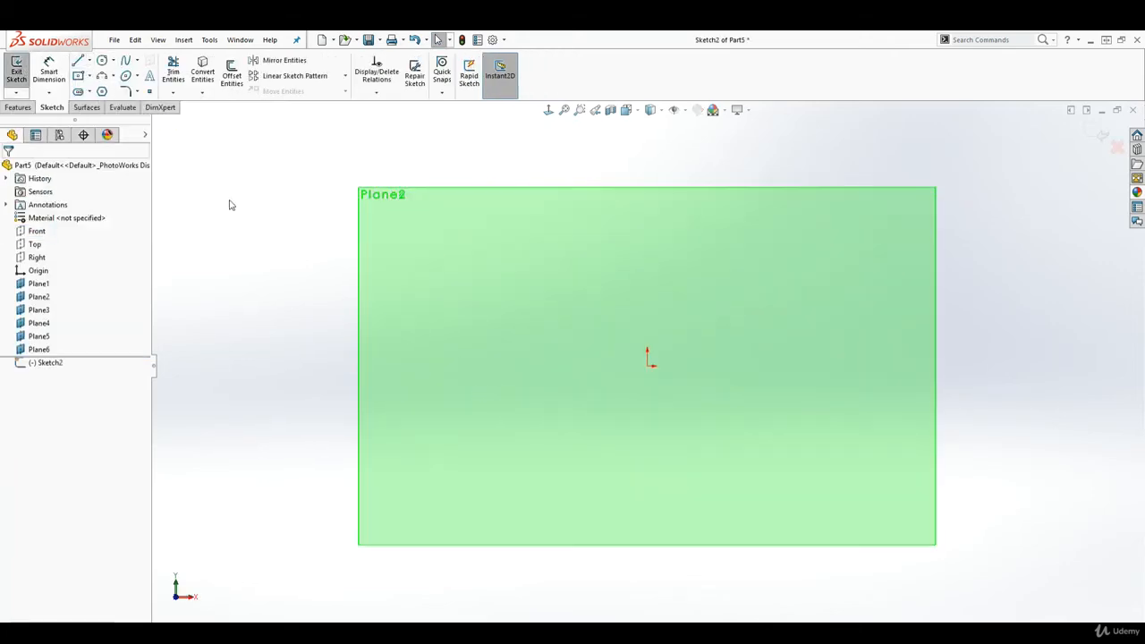
left_click(89, 60)
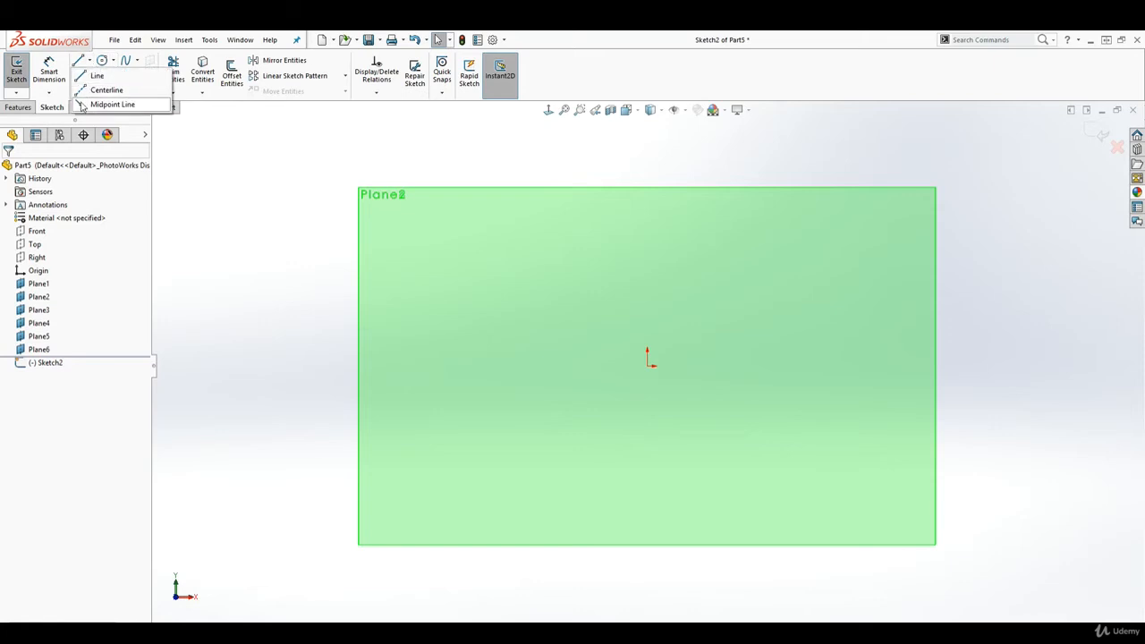
left_click(80, 105)
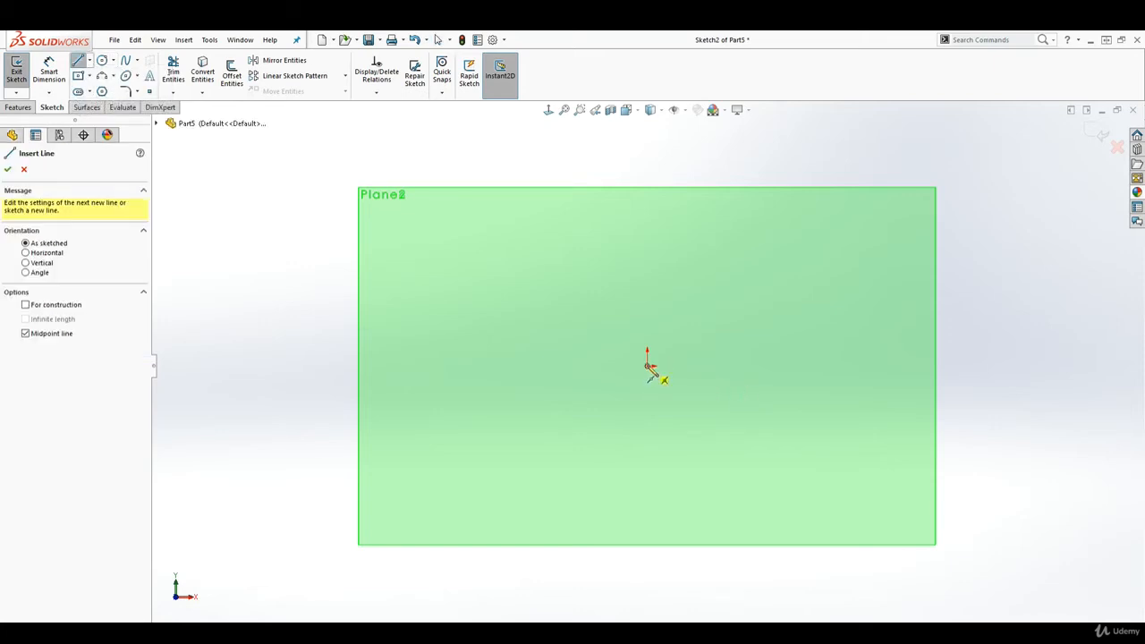
left_click(647, 365)
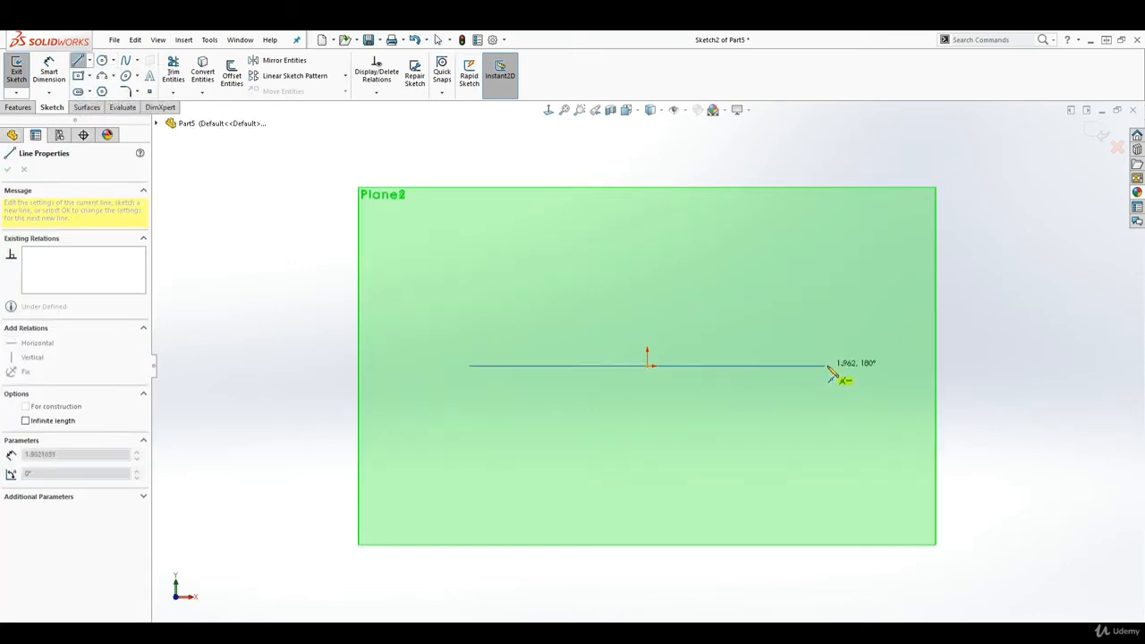
left_click(916, 367)
key("Escape")
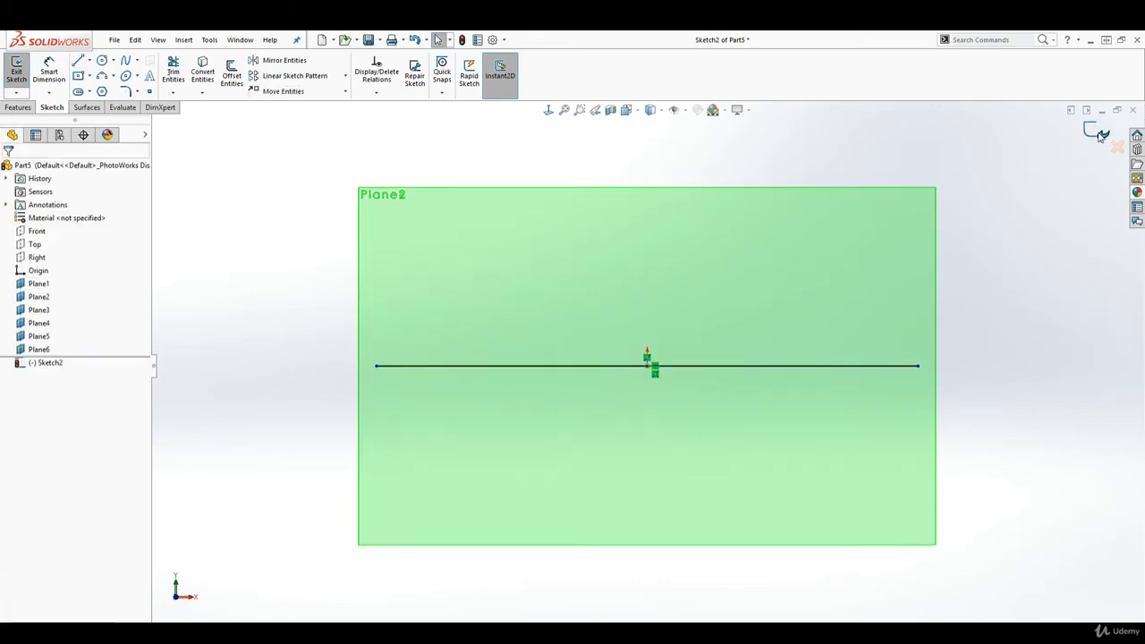
left_click(1100, 133)
mouse_move(1049, 266)
middle_mouse_down()
mouse_move(925, 340)
mouse_move(871, 355)
mouse_move(910, 351)
middle_mouse_up()
mouse_move(732, 347)
middle_mouse_down()
mouse_move(746, 334)
mouse_move(734, 353)
middle_mouse_up()
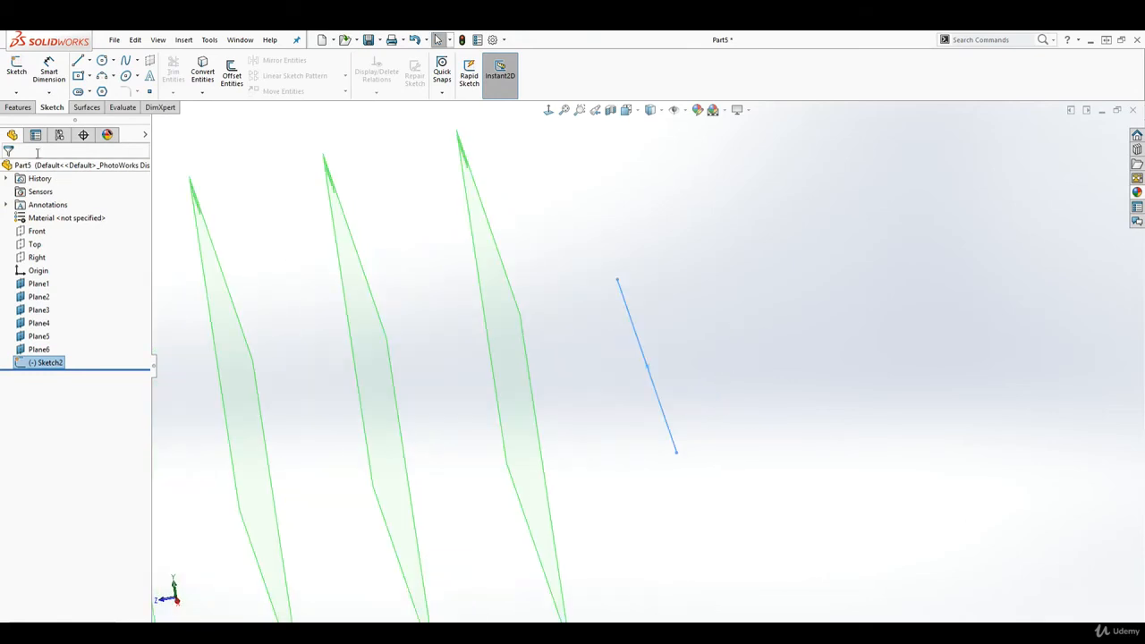
Start a new reference plane with the Front plane as its first reference.
left_click(18, 106)
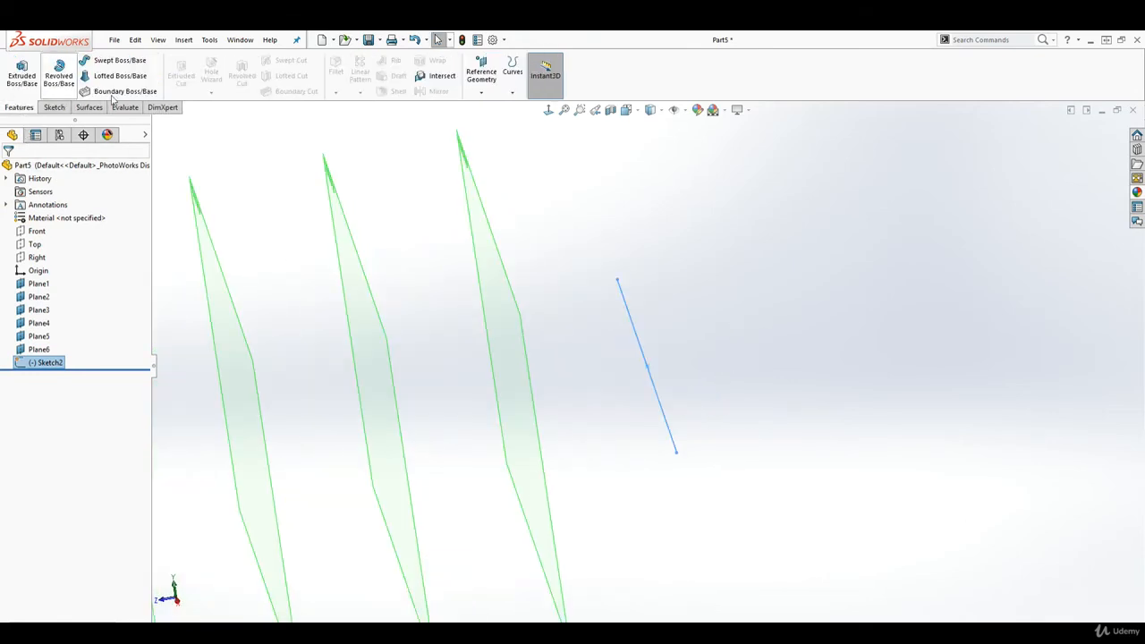
left_click(482, 77)
left_click(494, 106)
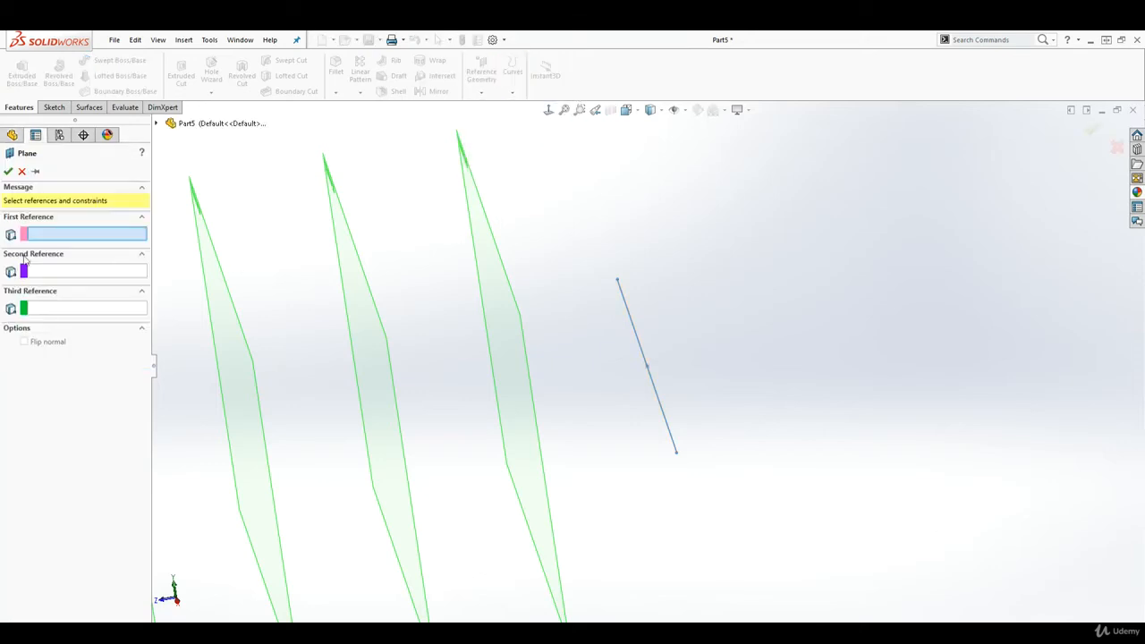
scroll(186, 321, "up", 2)
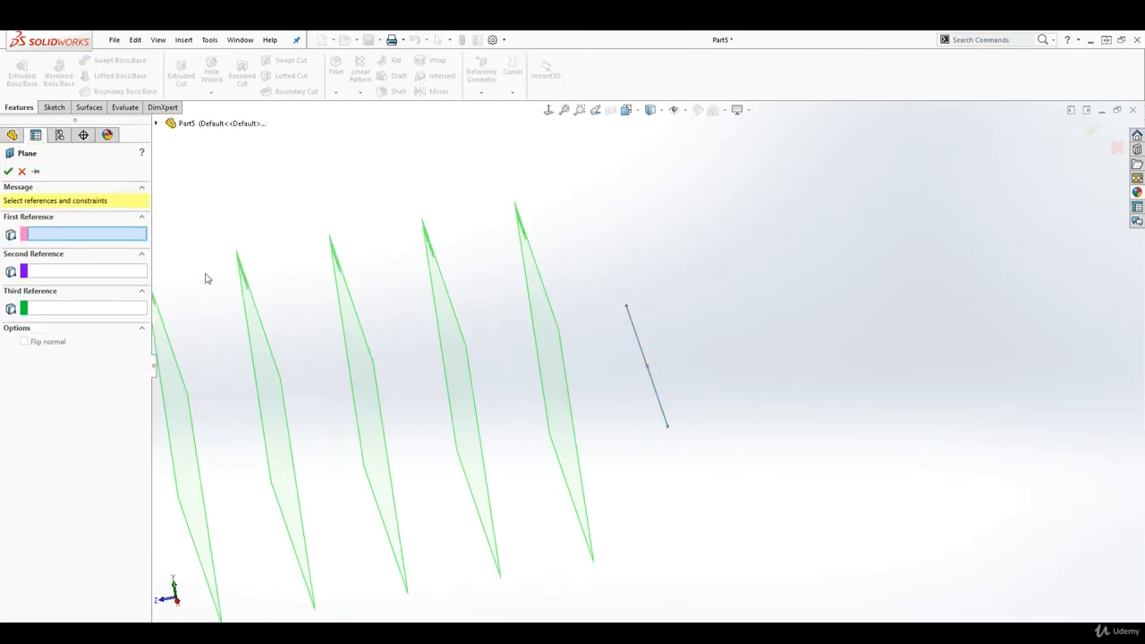
left_click(158, 124)
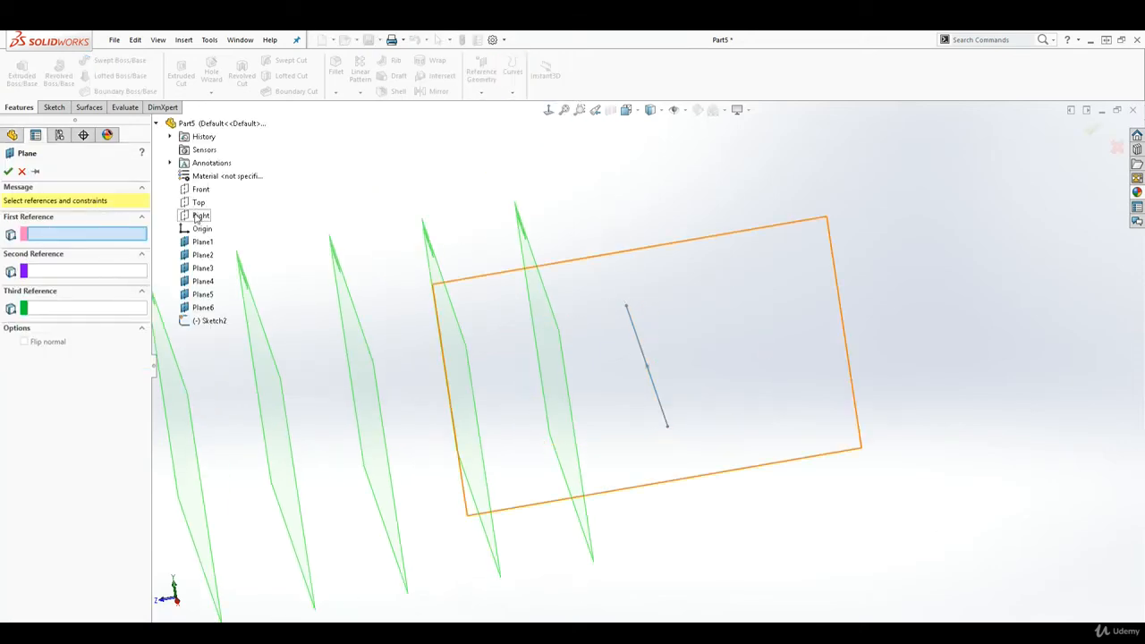
left_click(198, 189)
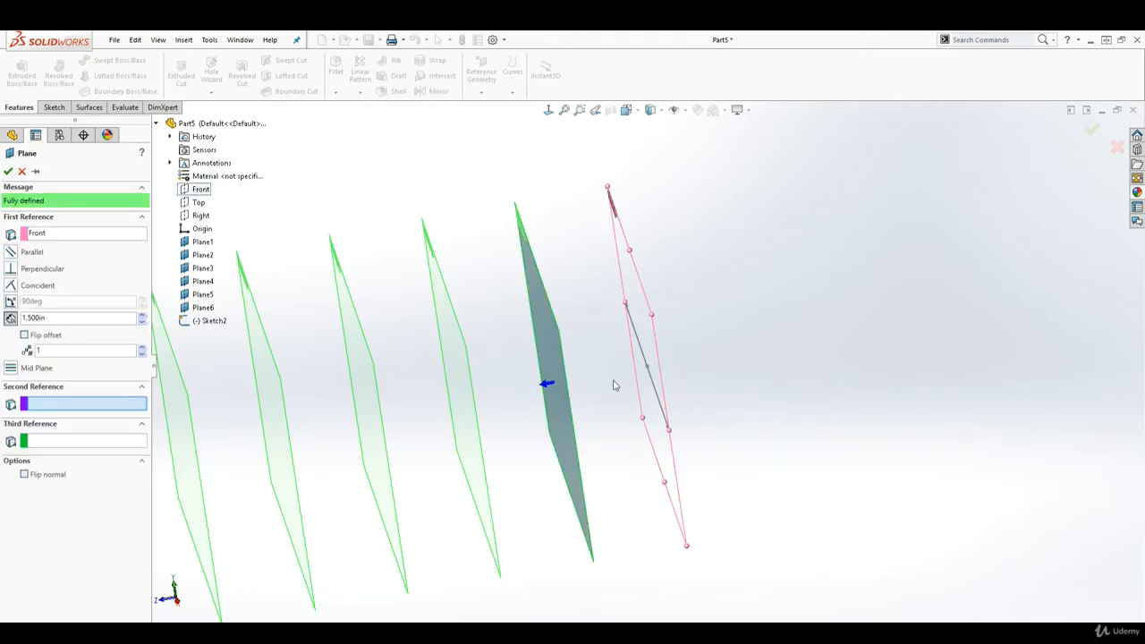
scroll(627, 376, "up", 2)
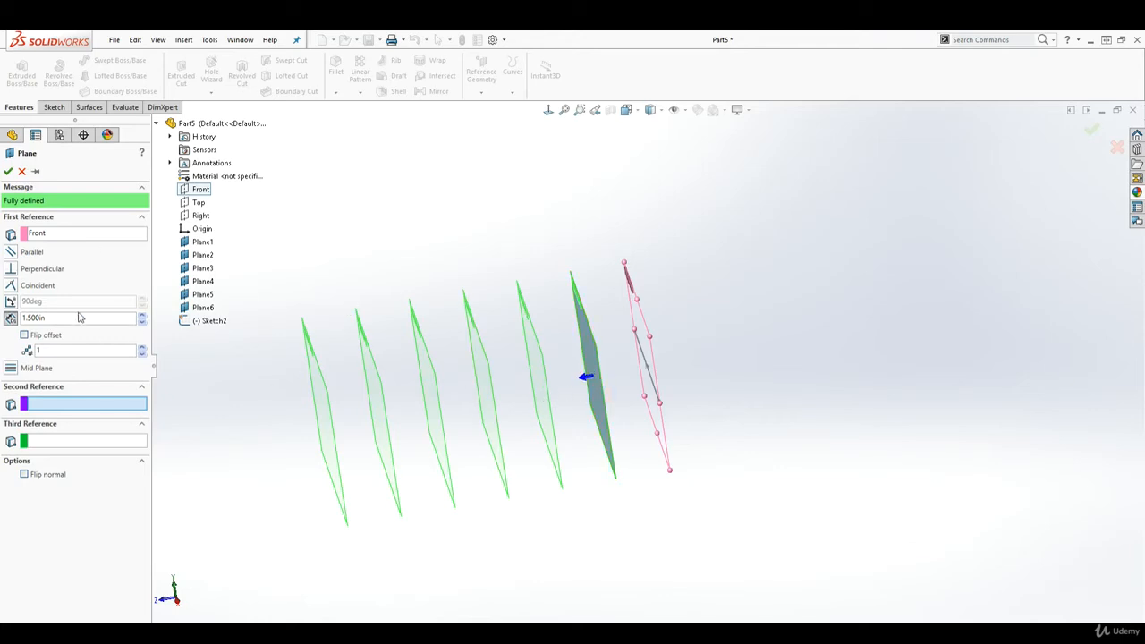
Make the new plane perpendicular to Front and coincident with the sketched line, and create it.
left_click(10, 271)
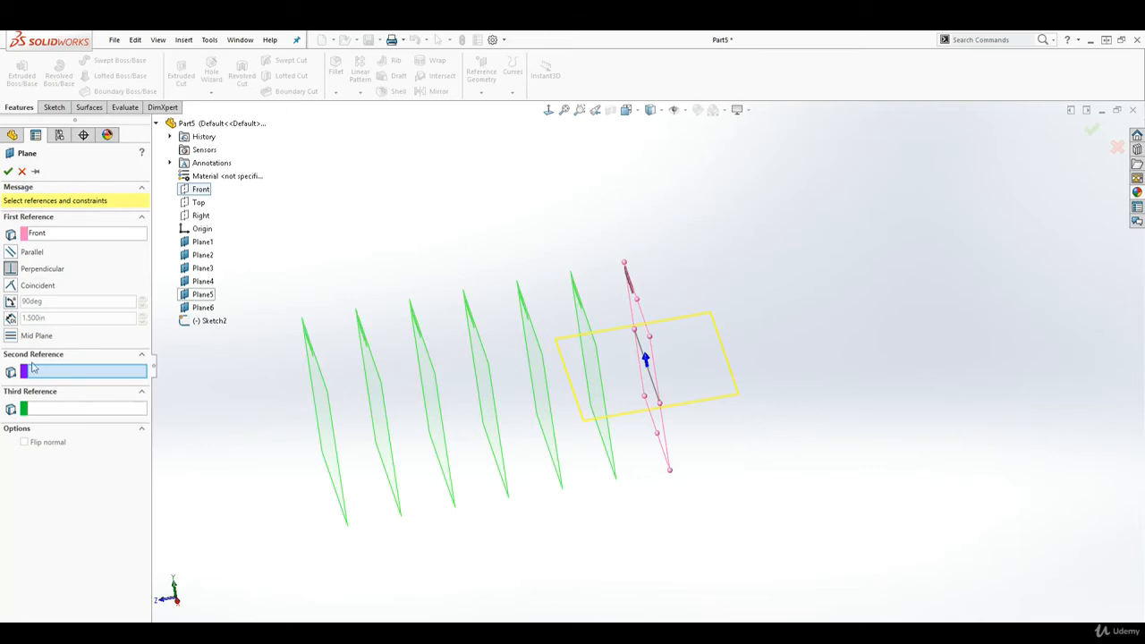
left_click(656, 386)
mouse_move(757, 455)
middle_mouse_down()
mouse_move(737, 396)
mouse_move(769, 462)
mouse_move(746, 466)
middle_mouse_up()
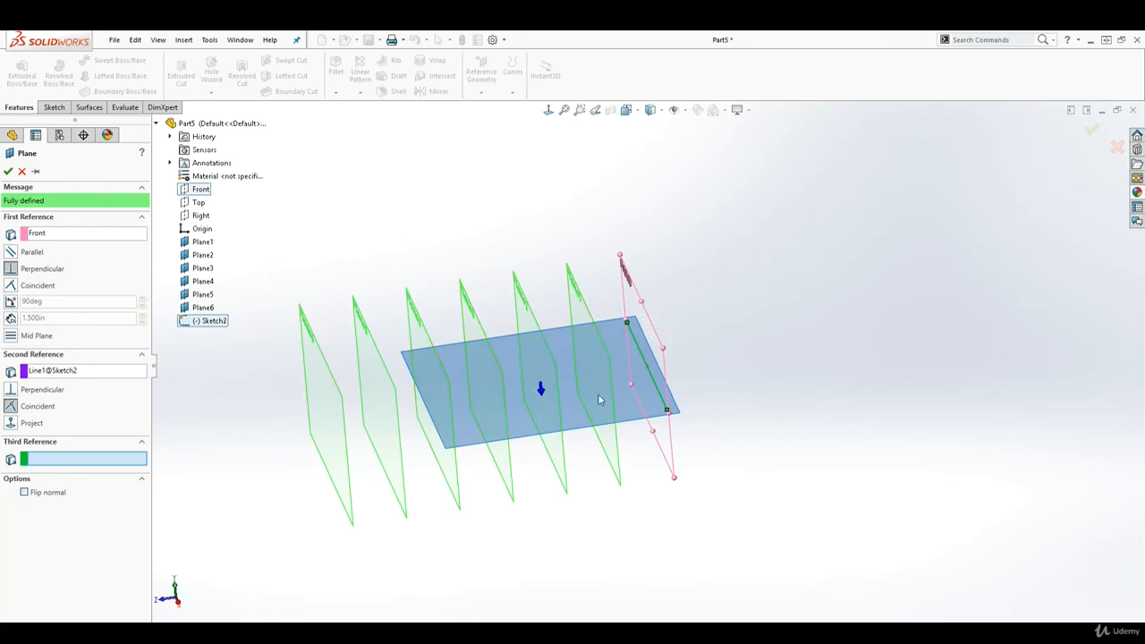
left_click(9, 171)
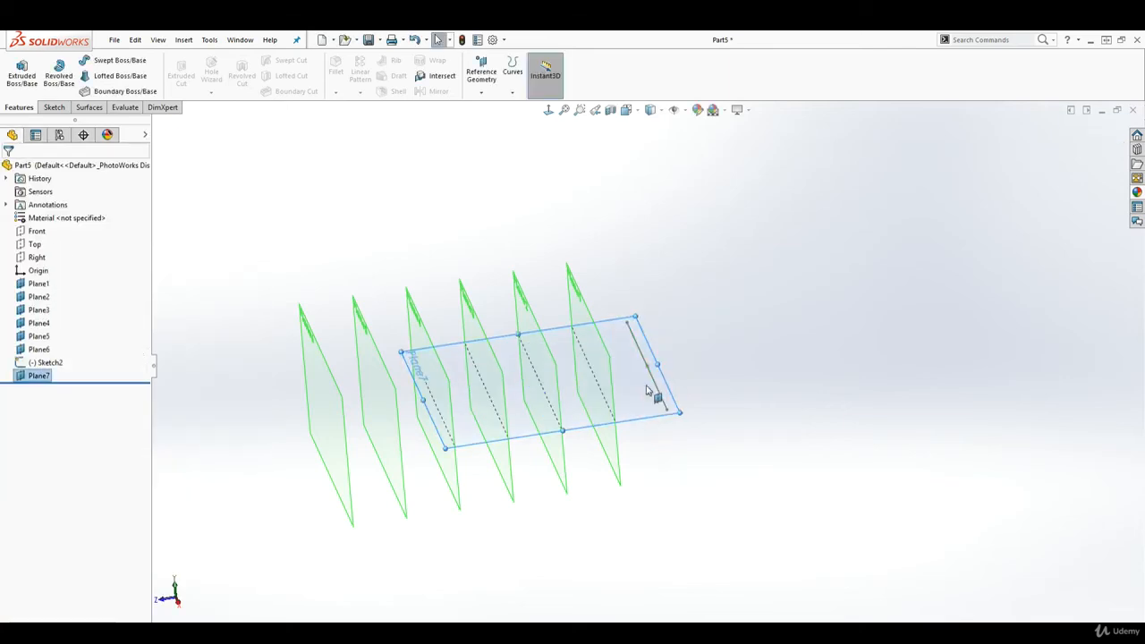
middle_click_drag(721, 396, 750, 409)
left_click(765, 420)
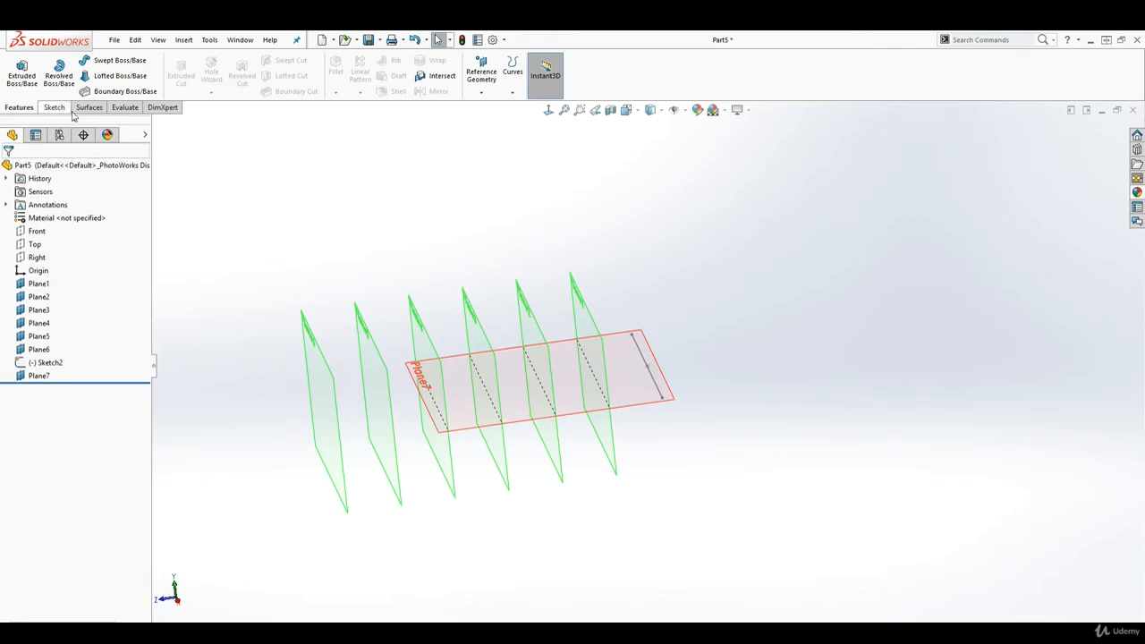
Define another reference plane perpendicular to Front with the sketched line as its coincident second reference.
left_click(484, 71)
left_click(492, 108)
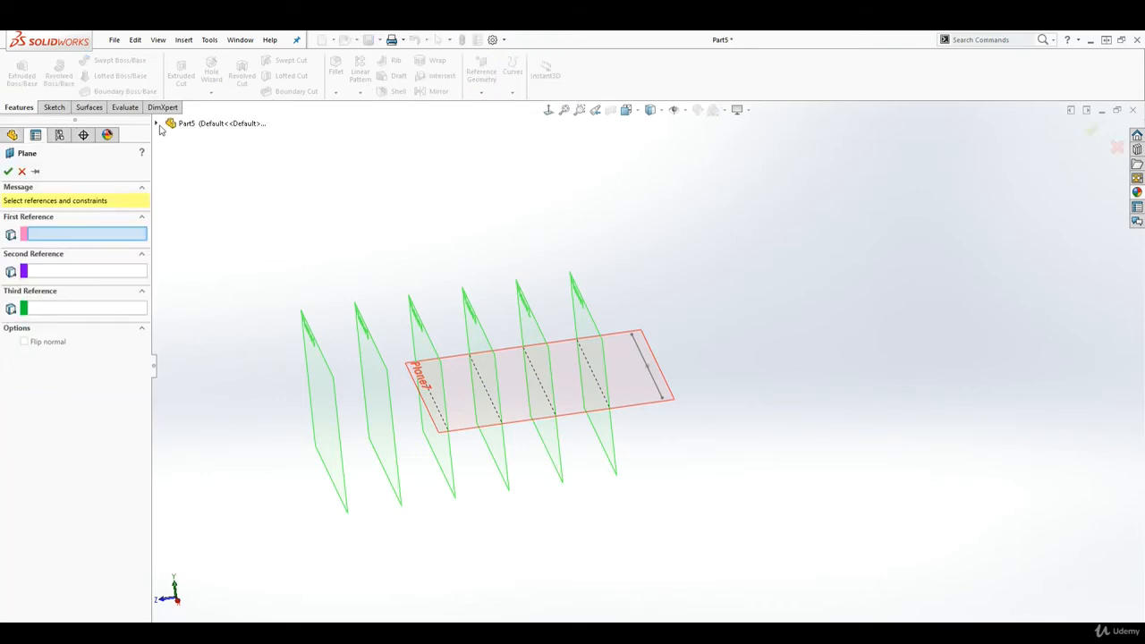
left_click(157, 123)
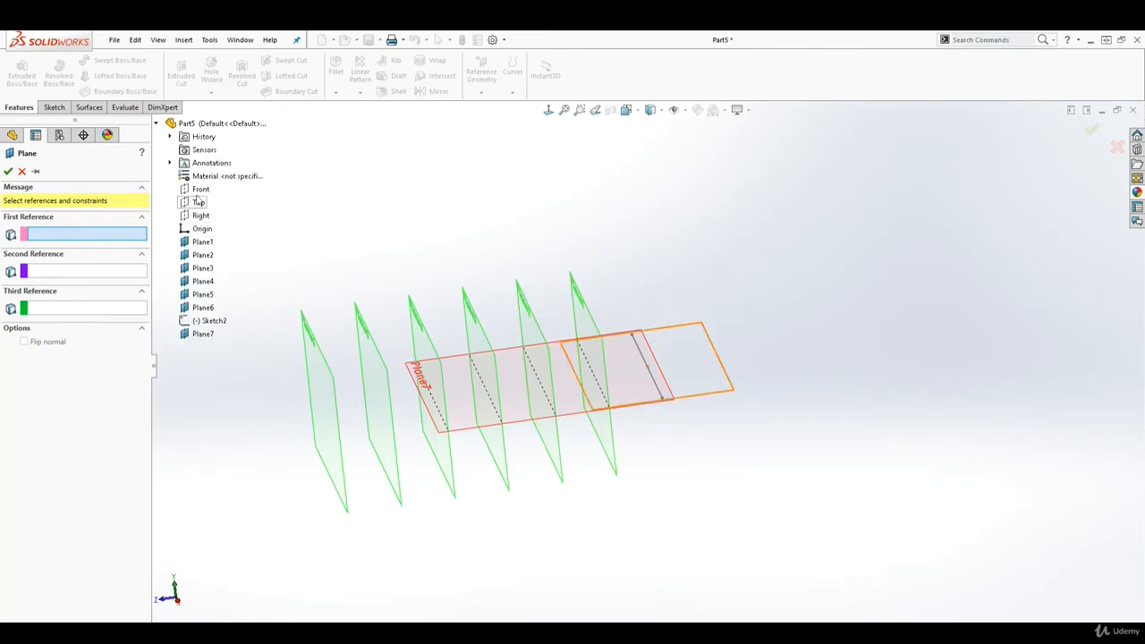
left_click(202, 191)
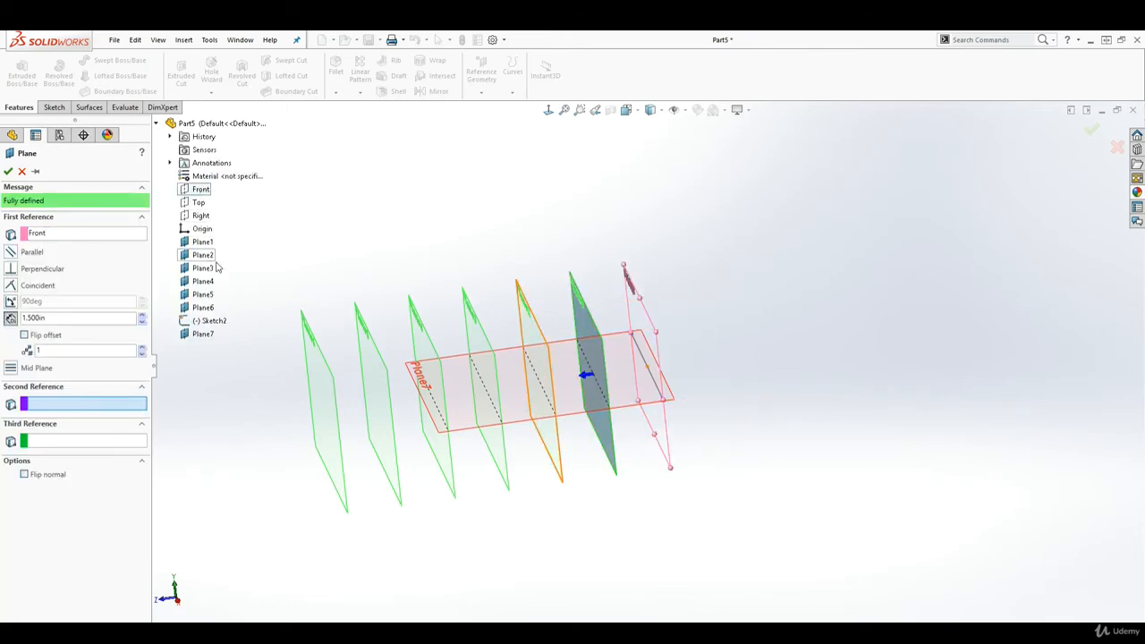
left_click(11, 267)
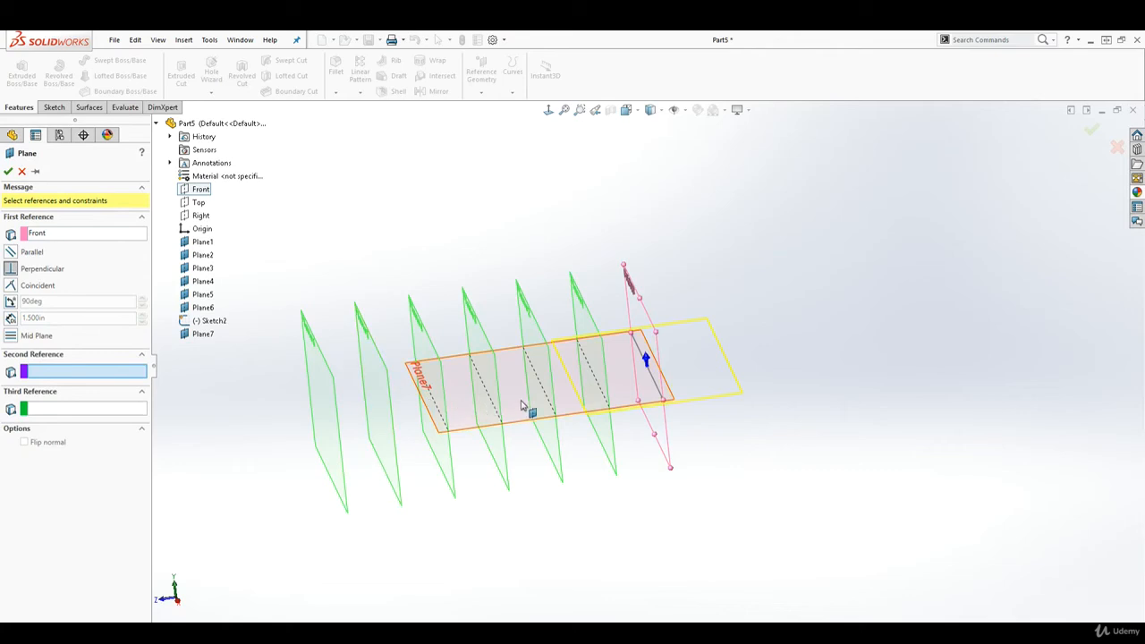
left_click(654, 384)
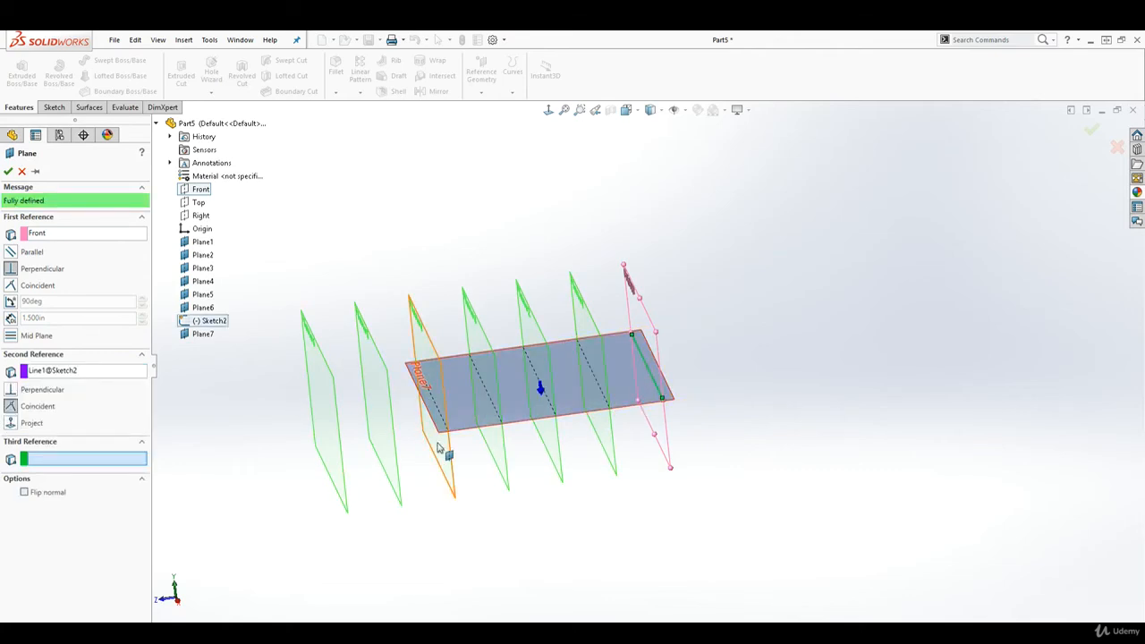
Switch the plane to an angle from Front, set it to 237 degrees with the offset flipped, and create it.
left_click(11, 302)
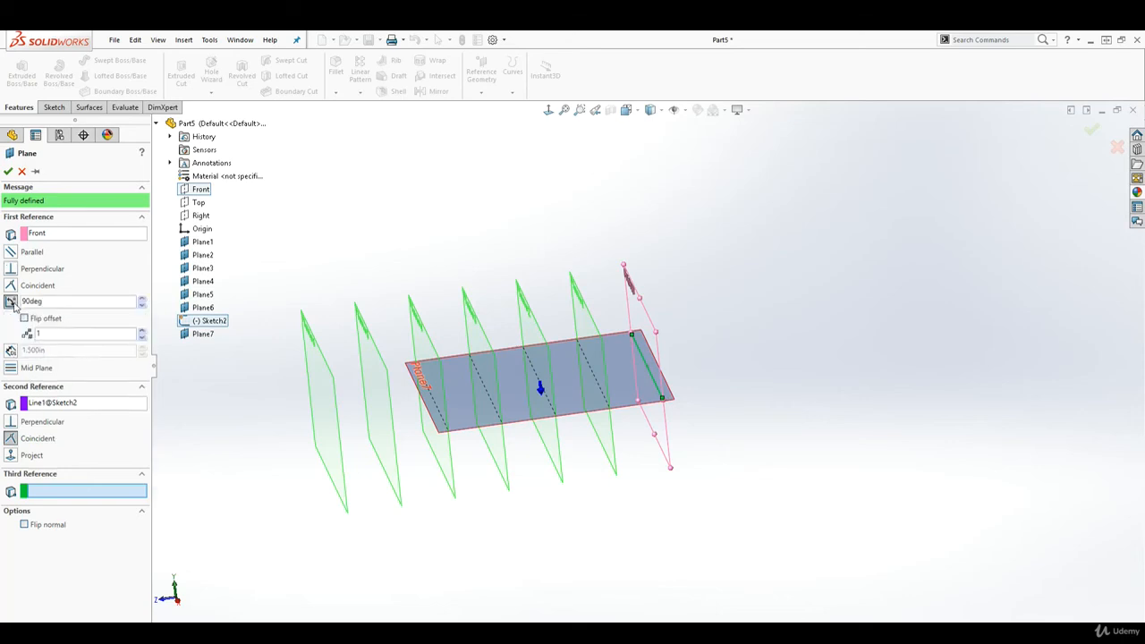
left_click(141, 299)
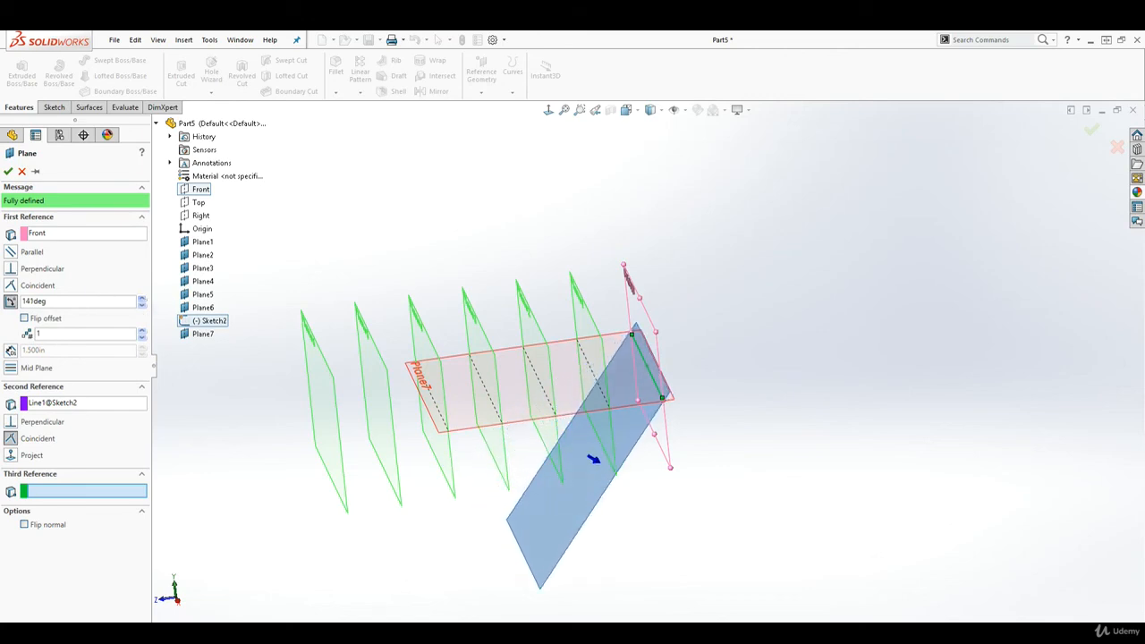
left_click(24, 319)
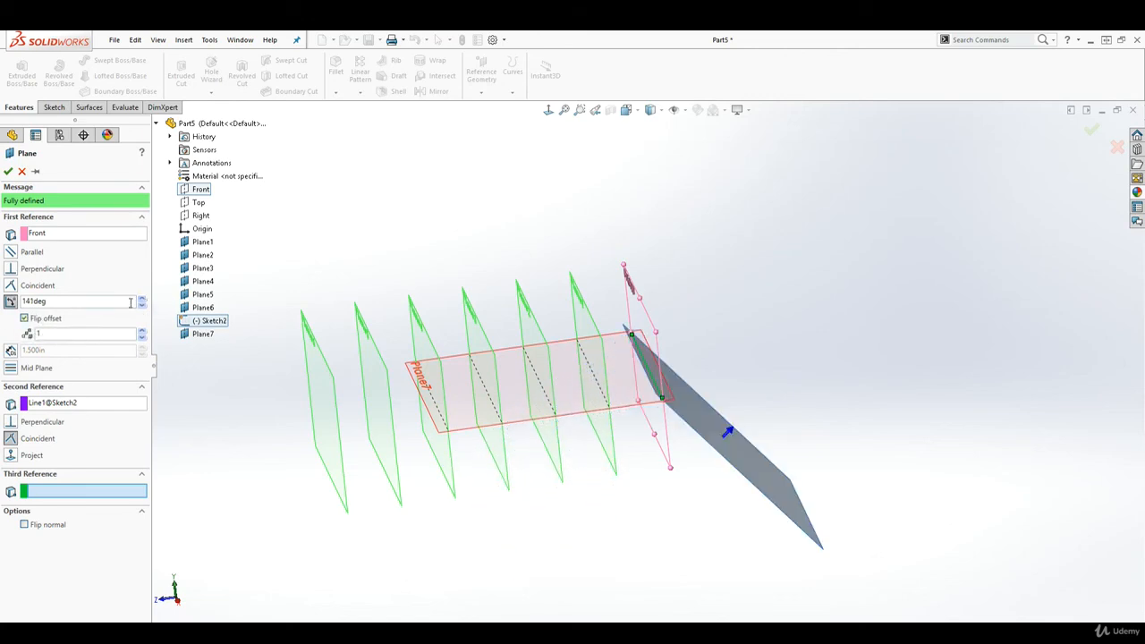
left_click(142, 299)
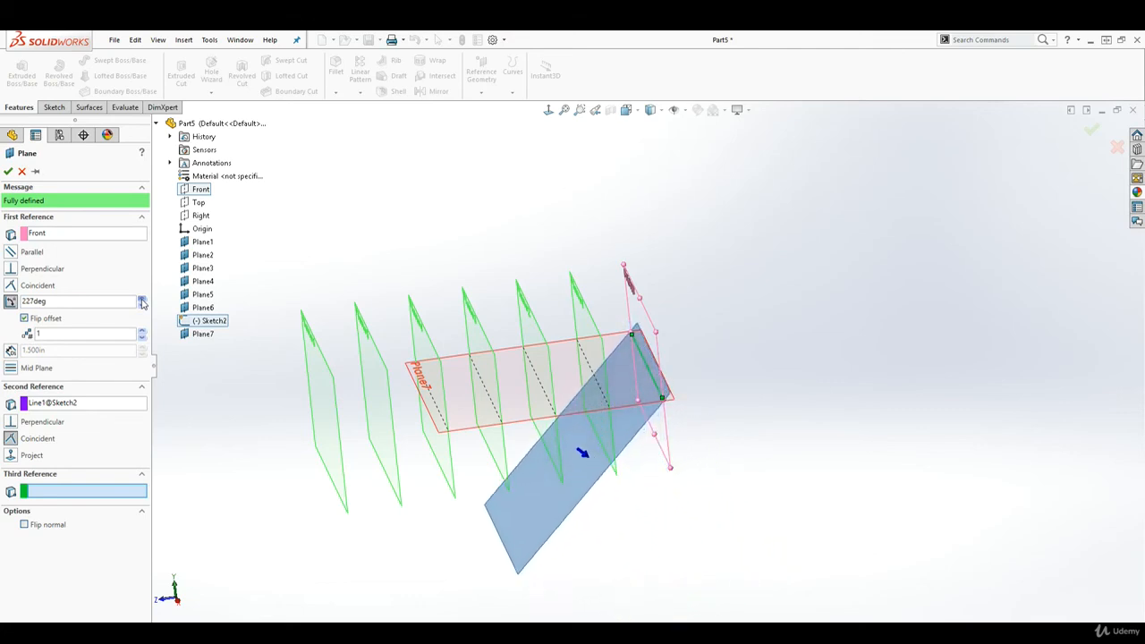
left_click(8, 174)
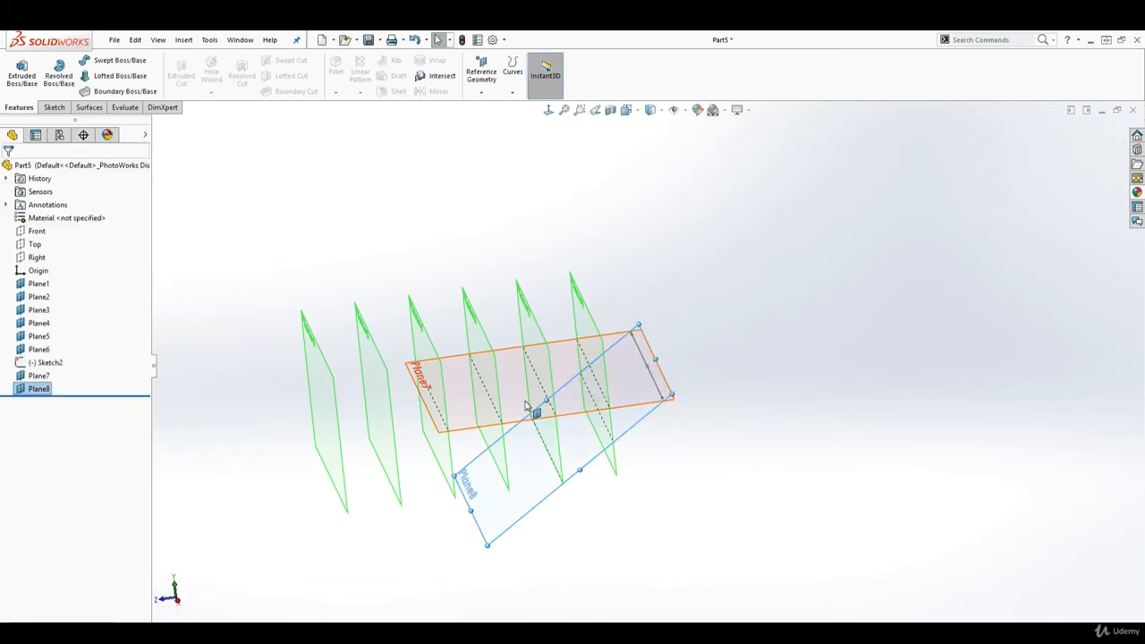
scroll(532, 408, "up", 3)
mouse_move(504, 388)
middle_mouse_down()
mouse_move(475, 275)
mouse_move(507, 383)
middle_mouse_up()
scroll(581, 366, "down", 3)
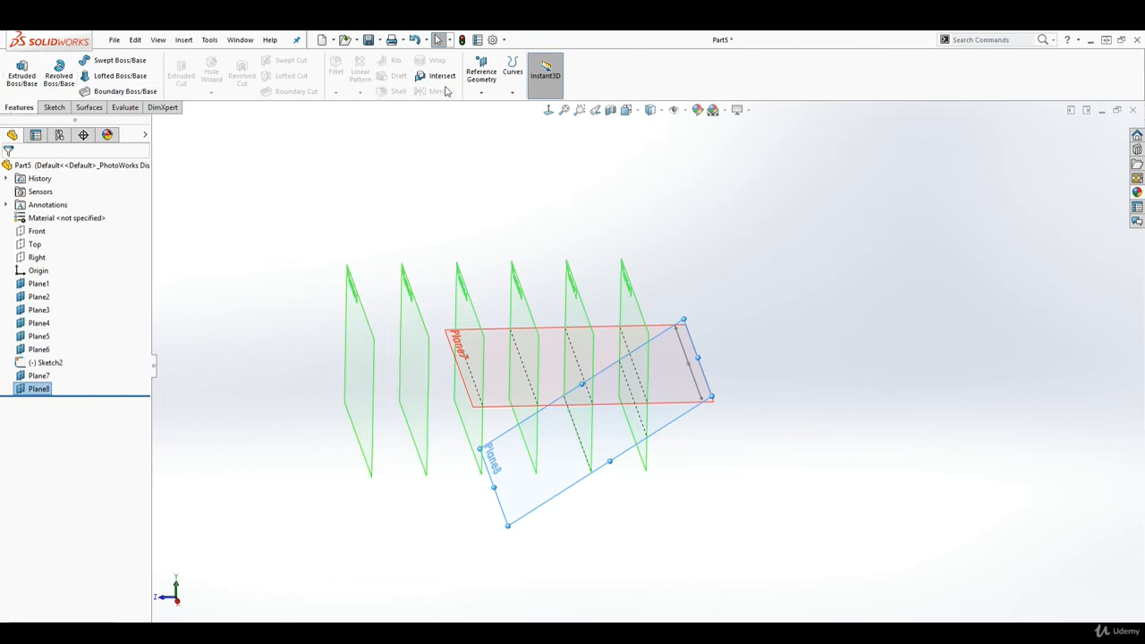
left_click(483, 79)
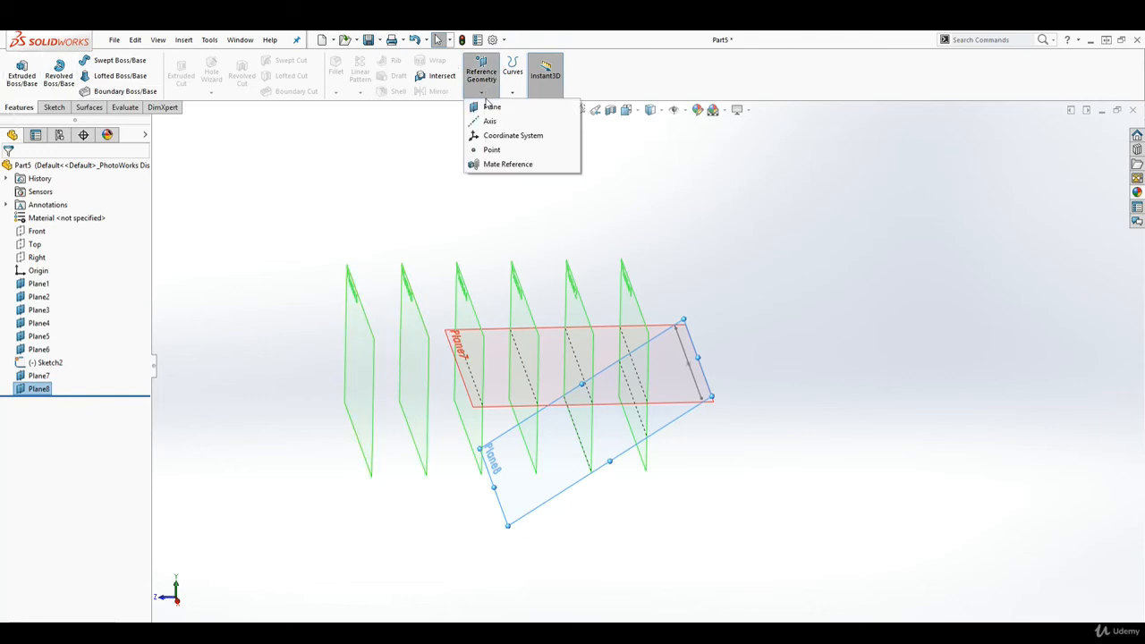
left_click(490, 106)
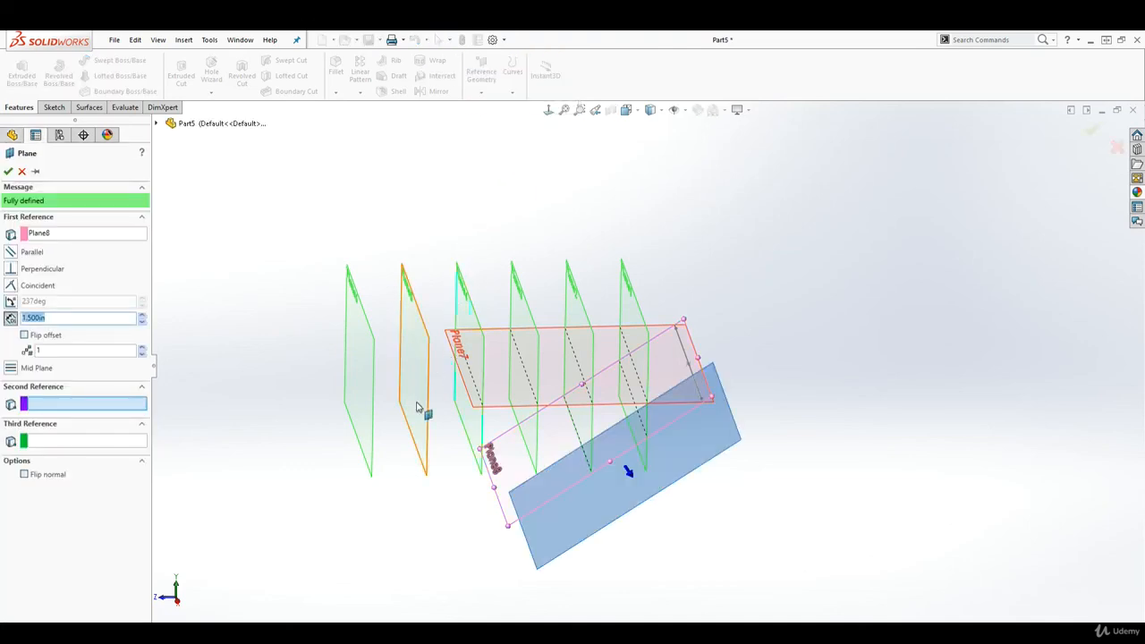
left_click(55, 236)
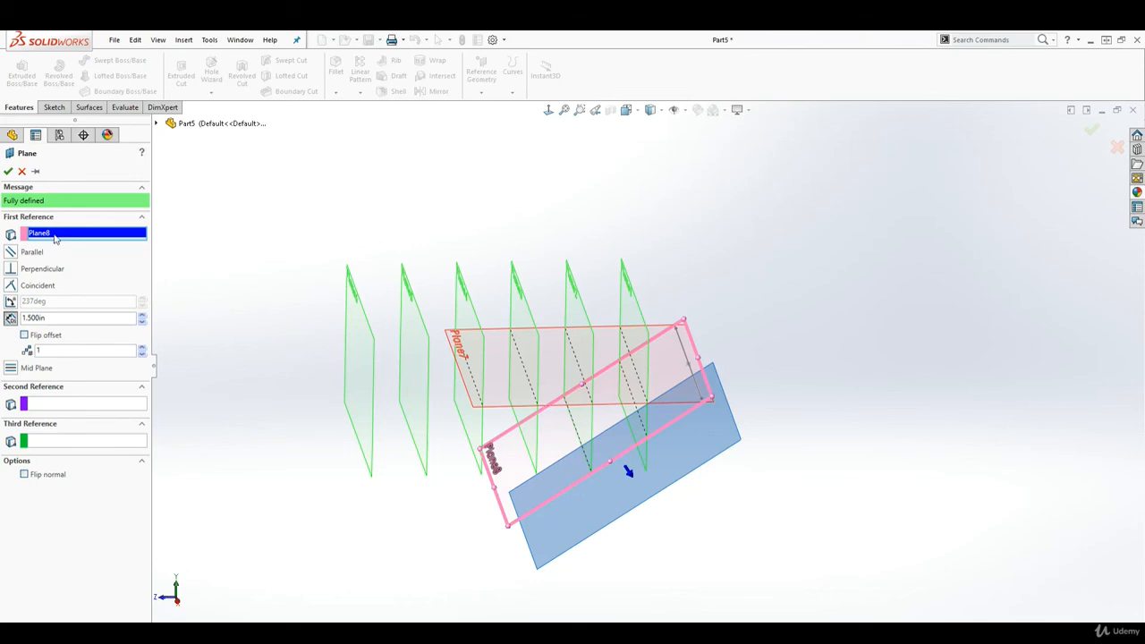
left_click(22, 172)
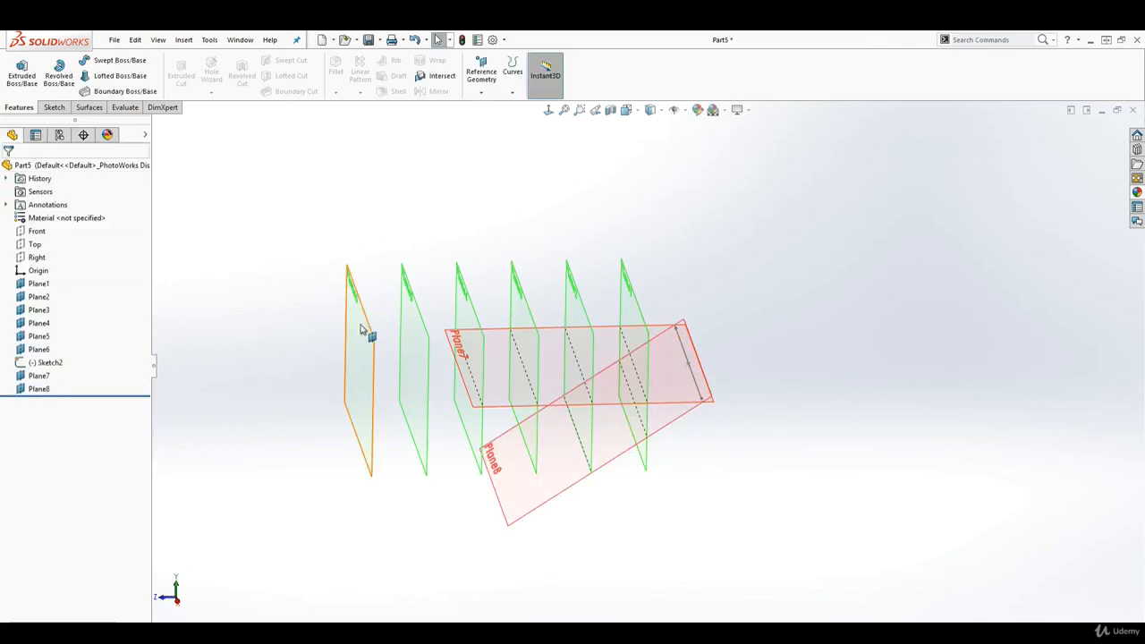
Create a mid plane between Plane5 and Plane6.
left_click(480, 61)
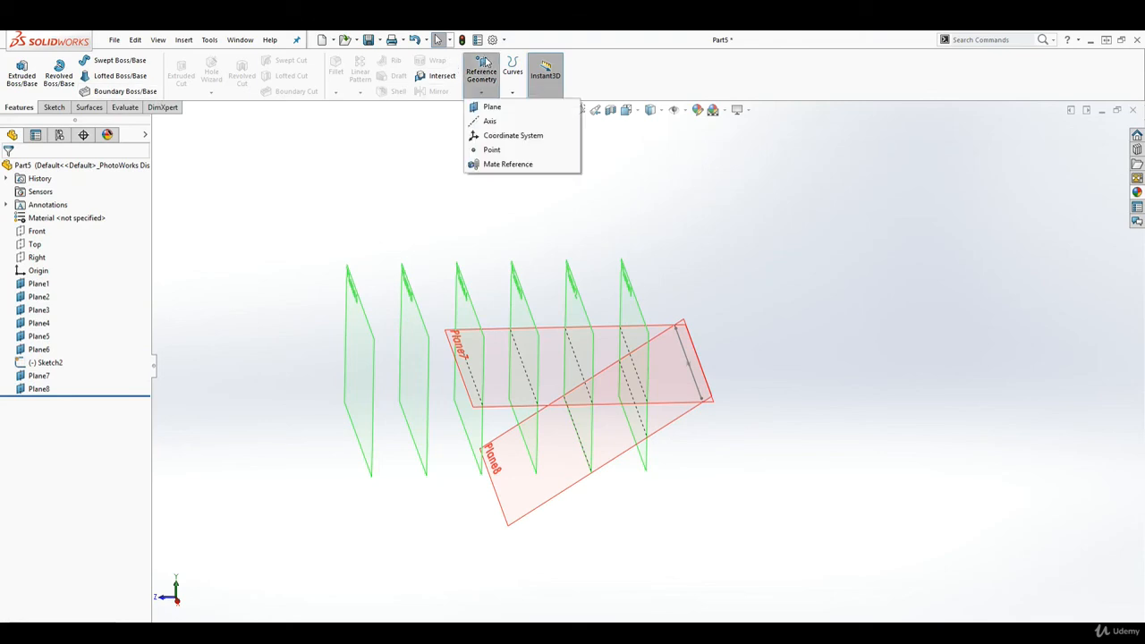
left_click(494, 108)
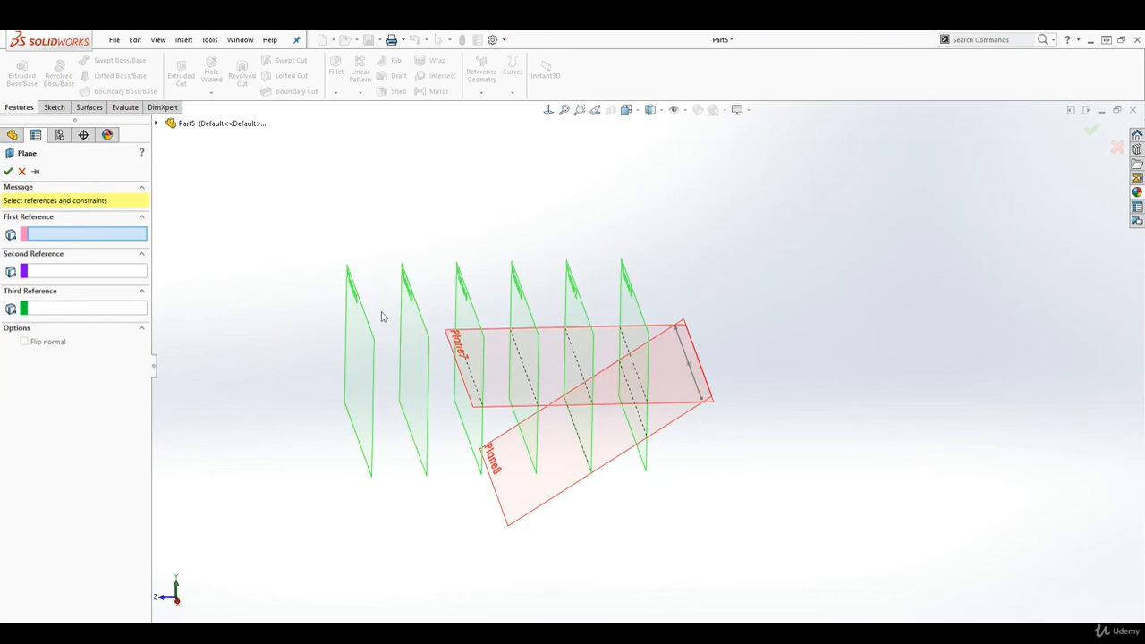
left_click(416, 344)
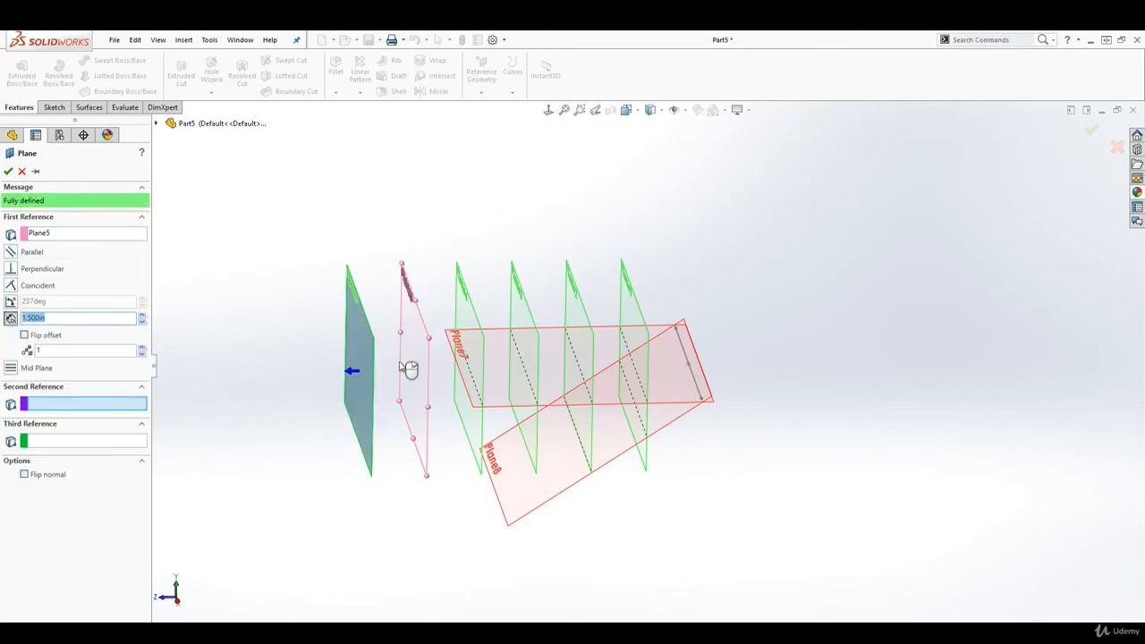
middle_click_drag(250, 436, 244, 417)
double_click(117, 318)
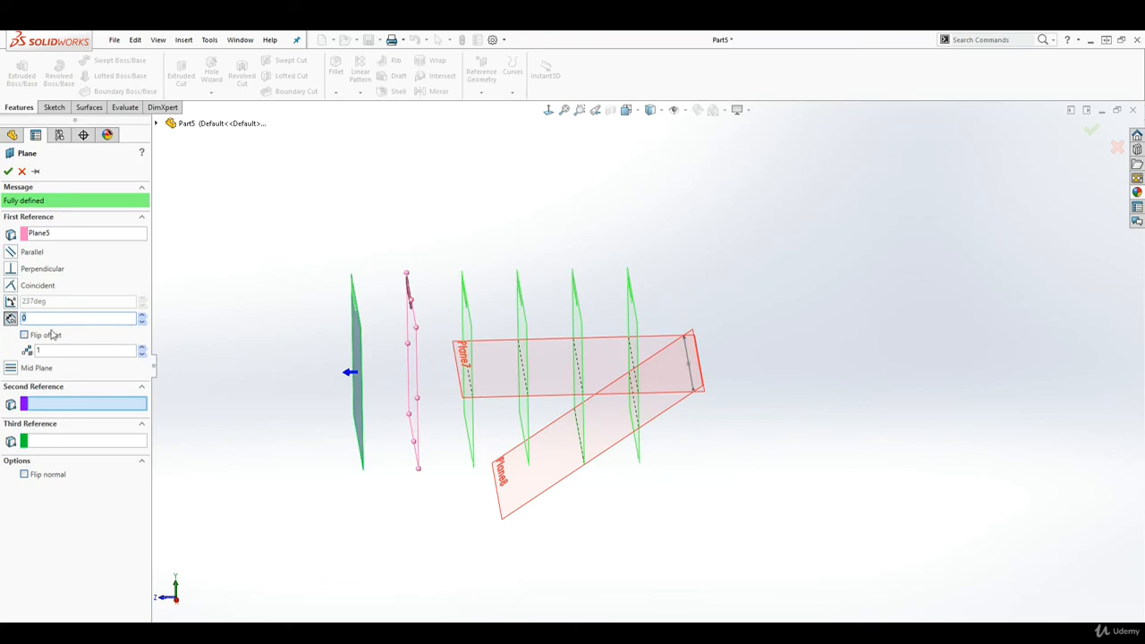
left_click(15, 368)
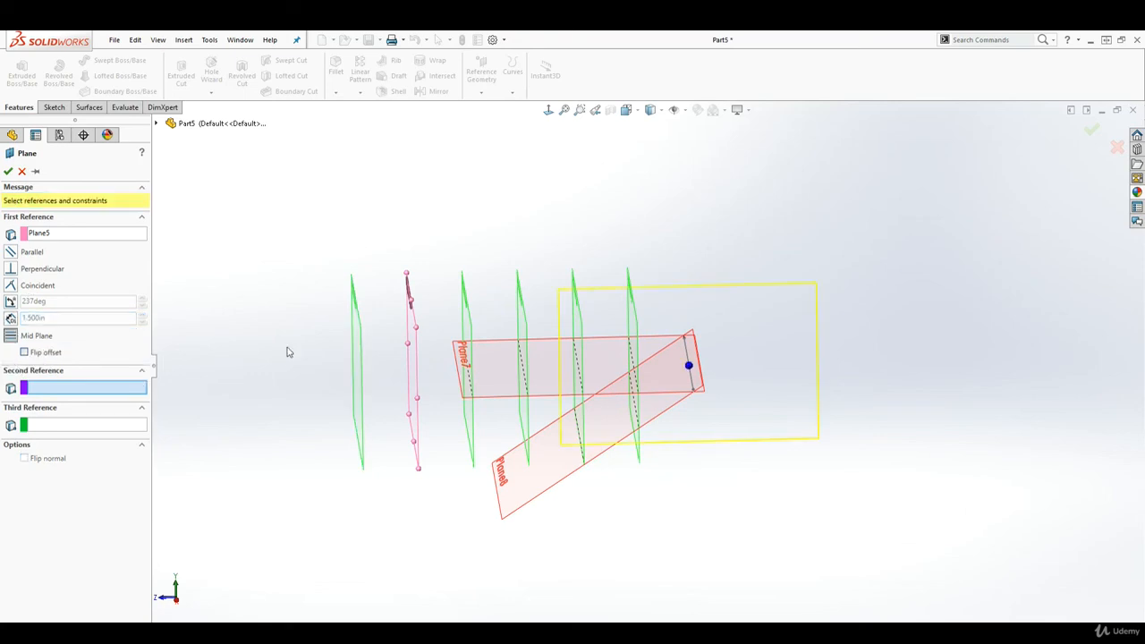
left_click(357, 370)
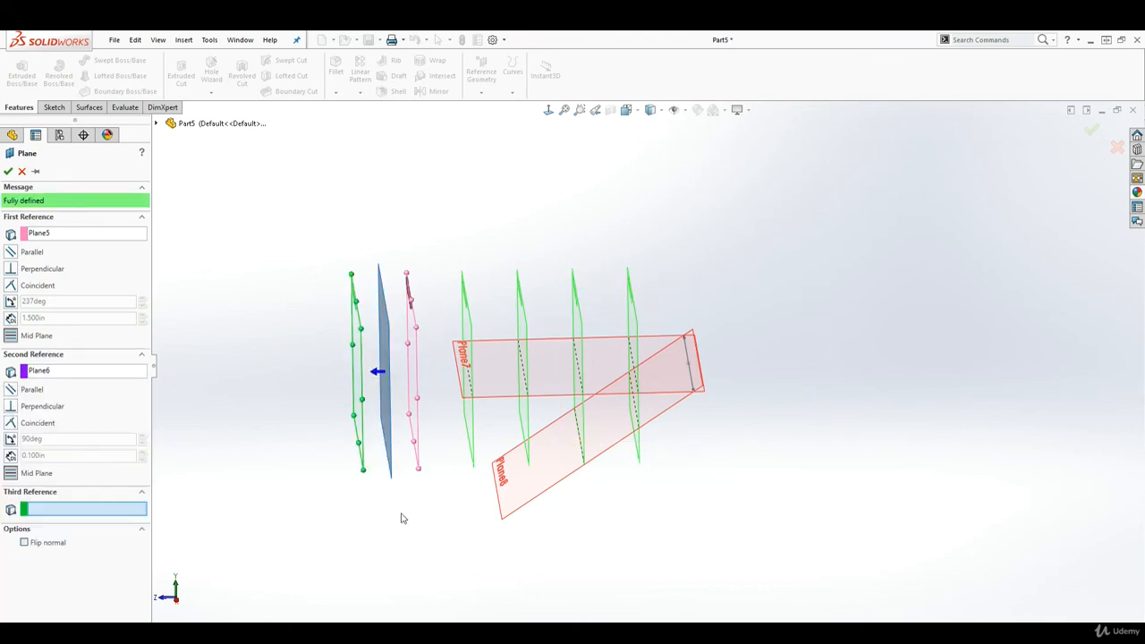
middle_click_drag(402, 463, 421, 514)
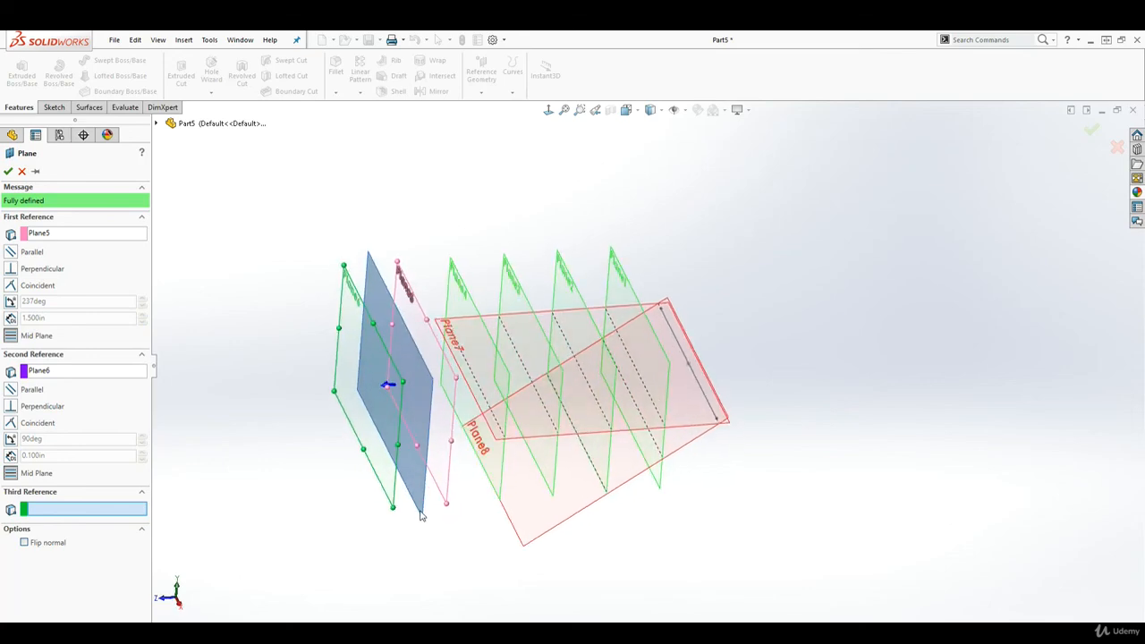
left_click(8, 171)
middle_click_drag(600, 384, 585, 335)
key("Escape")
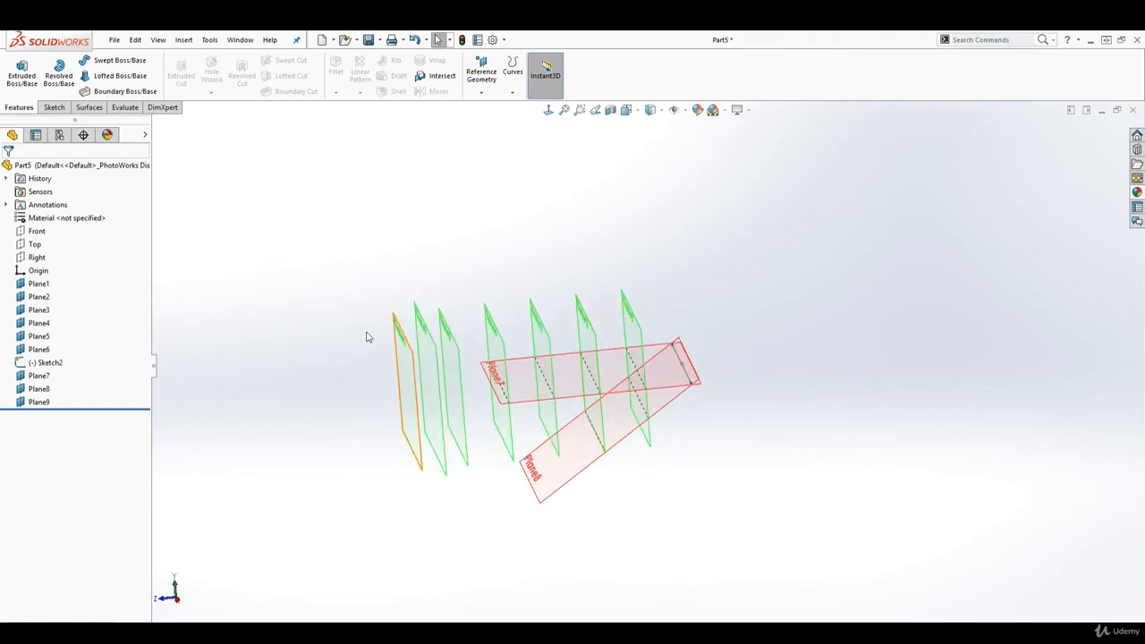